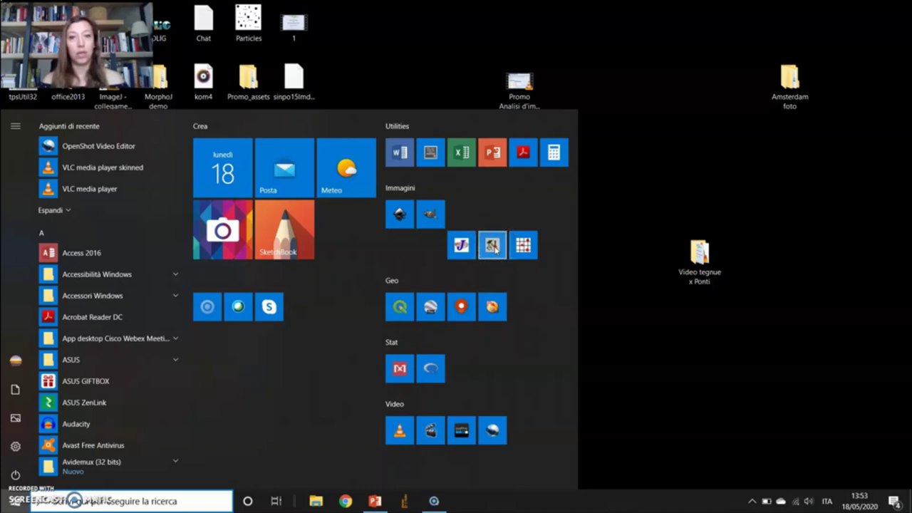
Step: Open tpsUtil and choose the "Build tps file from images" operation
click(495, 249)
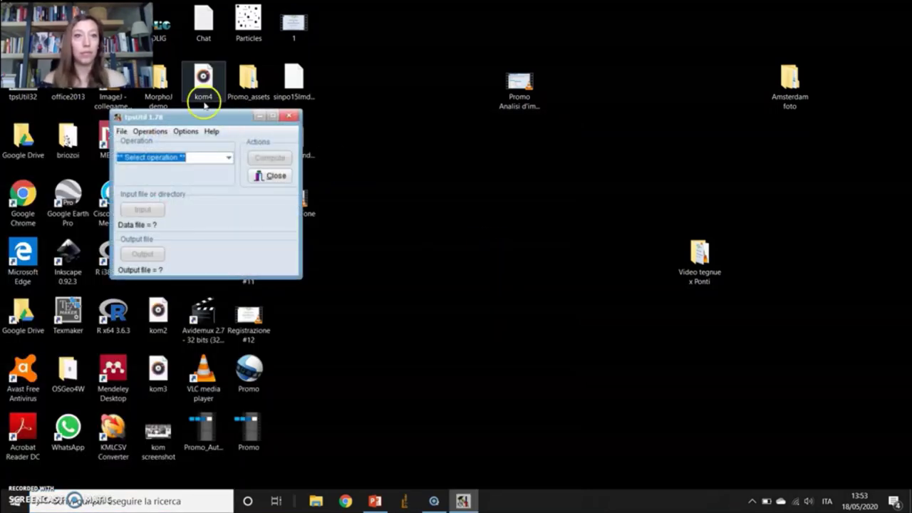
click(191, 112)
drag(191, 112, 483, 118)
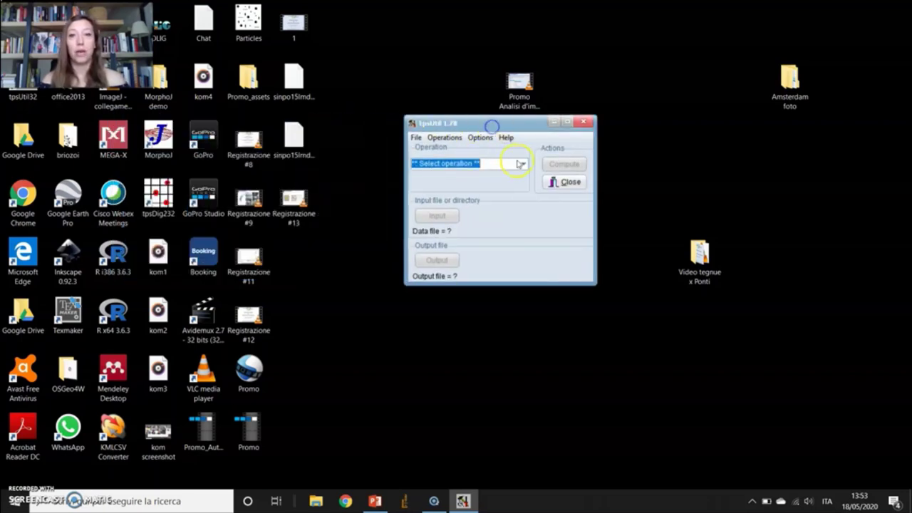
click(522, 165)
click(507, 175)
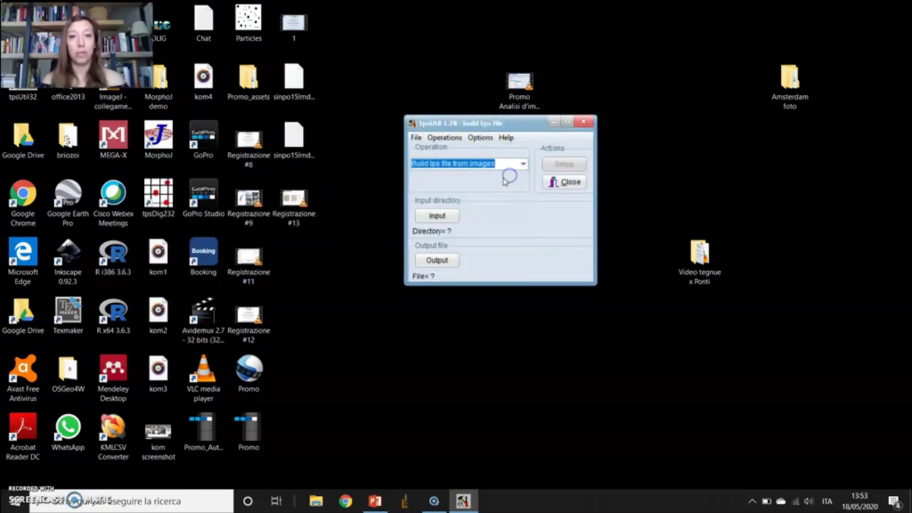
Step: Set the tri folder as the input directory by choosing image 1 in it
click(452, 212)
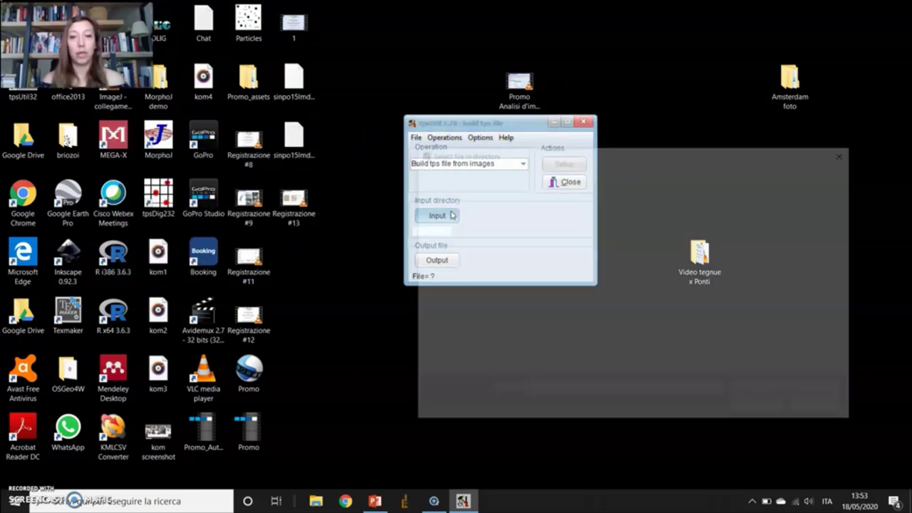
click(551, 242)
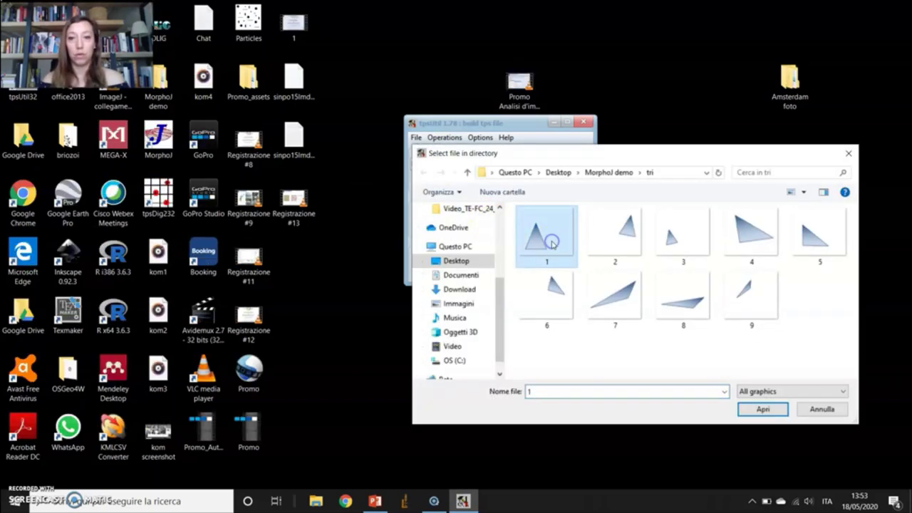
click(772, 410)
Step: Set demo1.TPS in the tri folder as the output file, replacing the existing one
click(431, 260)
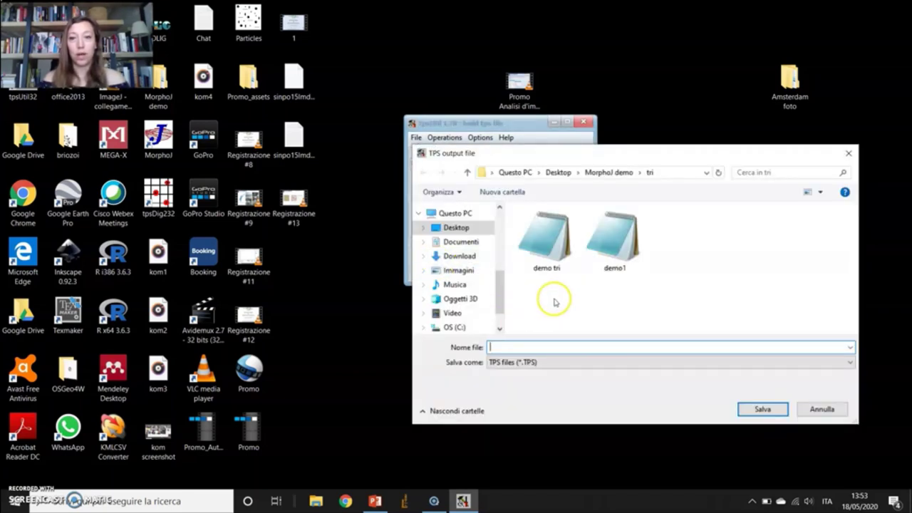
click(614, 249)
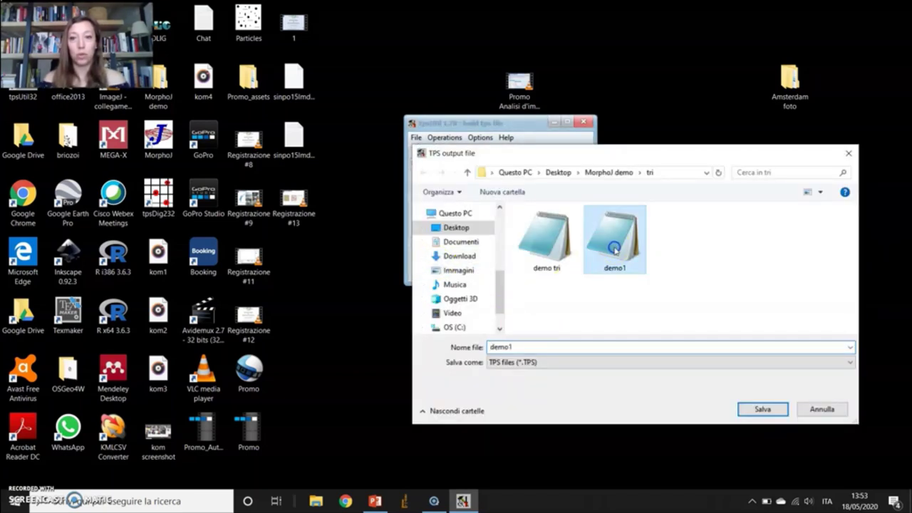
click(762, 409)
key(Left)
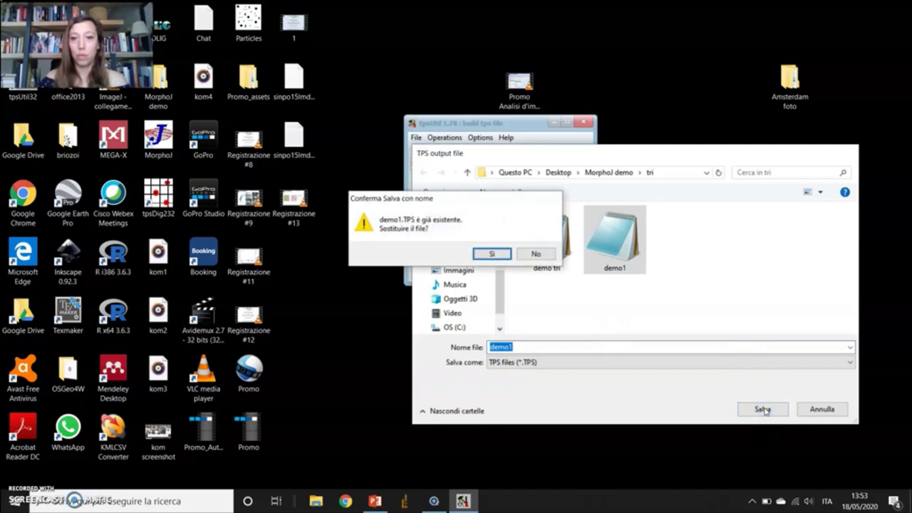
key(Return)
Step: Create the TPS file from images 1.png to 9.png without including paths, and close tpsUtil
click(564, 164)
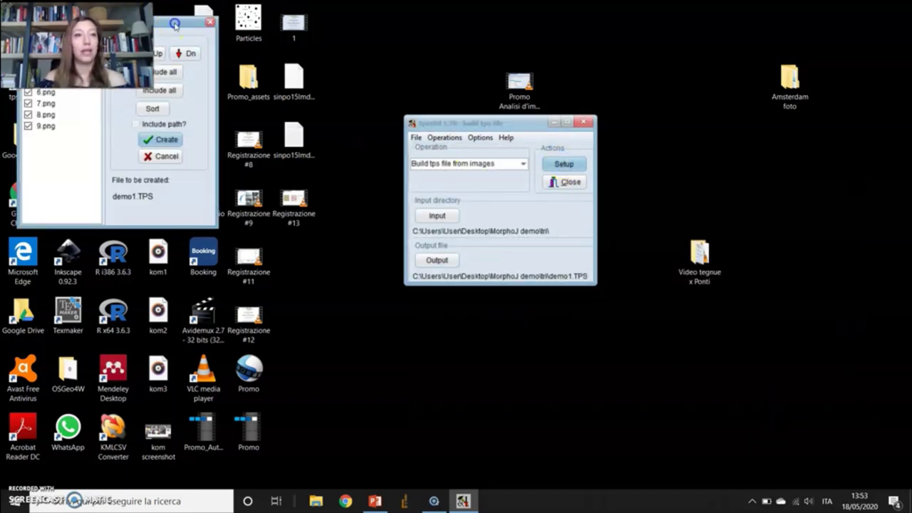
drag(174, 25, 352, 59)
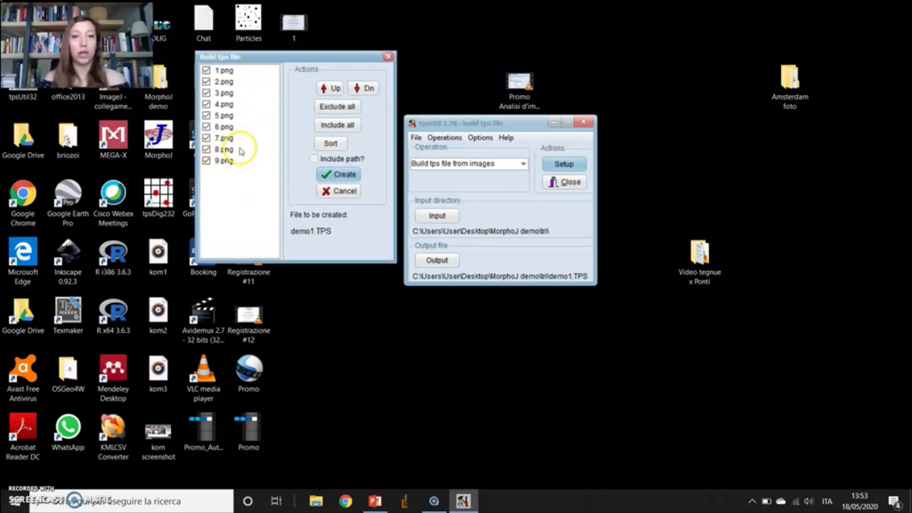
click(341, 177)
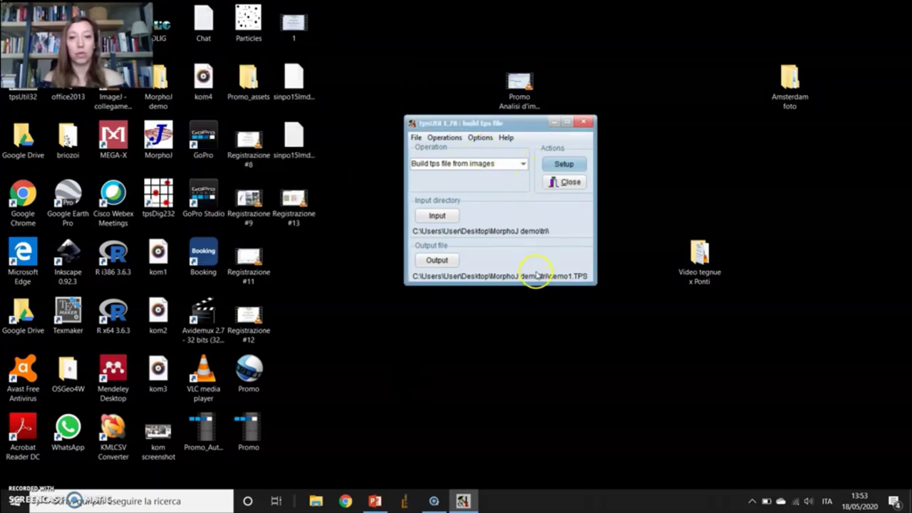
click(584, 122)
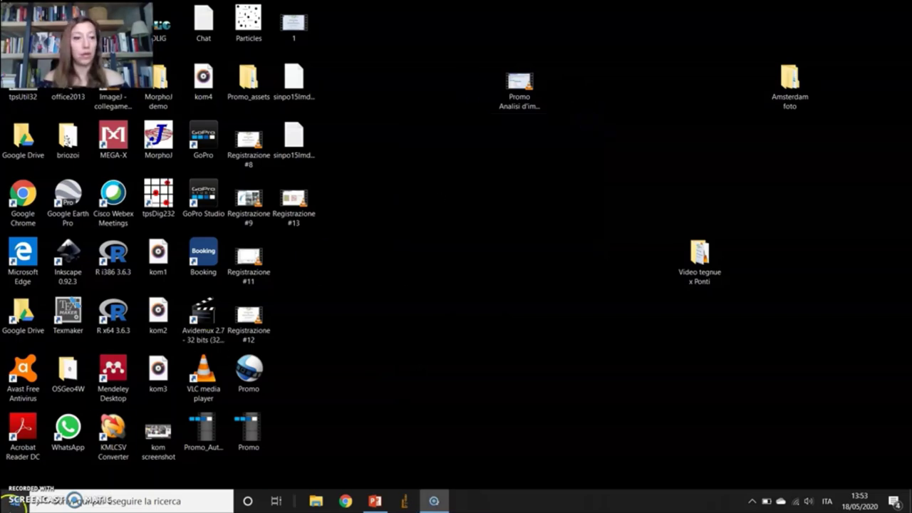
Step: Switch to tpsDig2 and load demo1.TPS from the tri folder as the input source
click(16, 499)
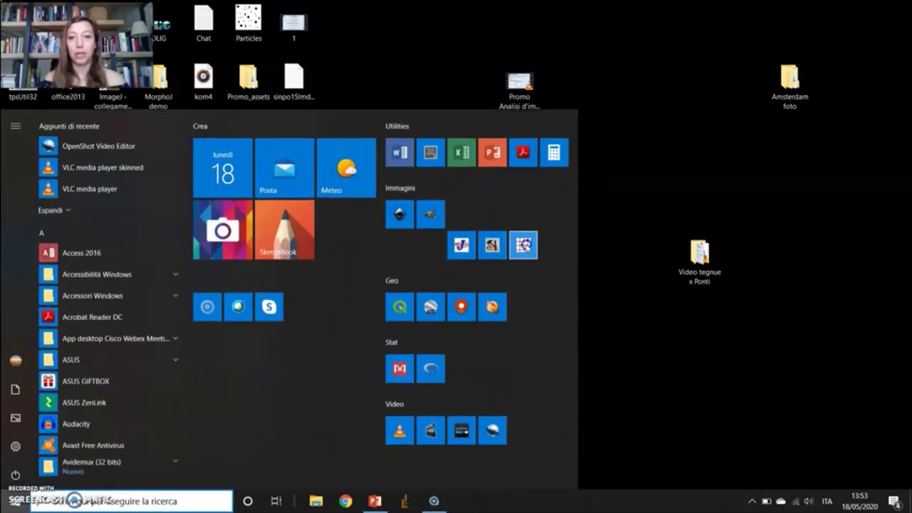
click(524, 245)
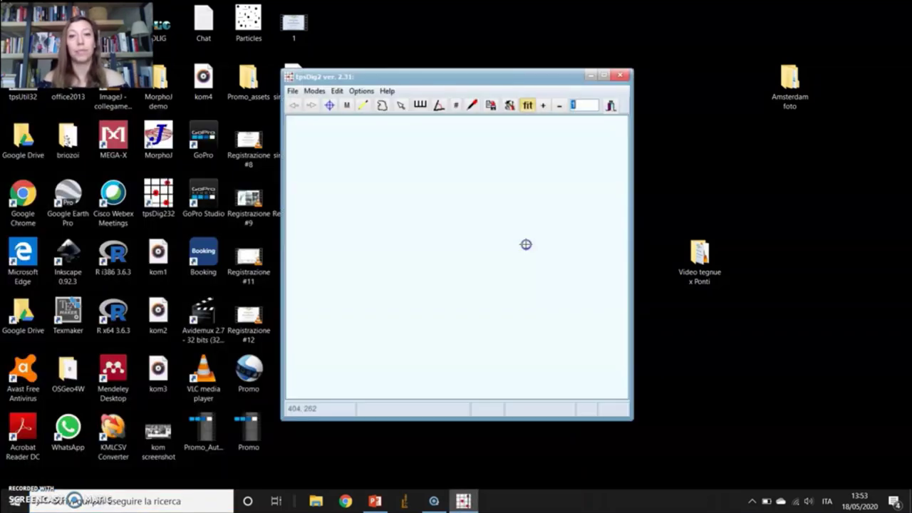
click(292, 92)
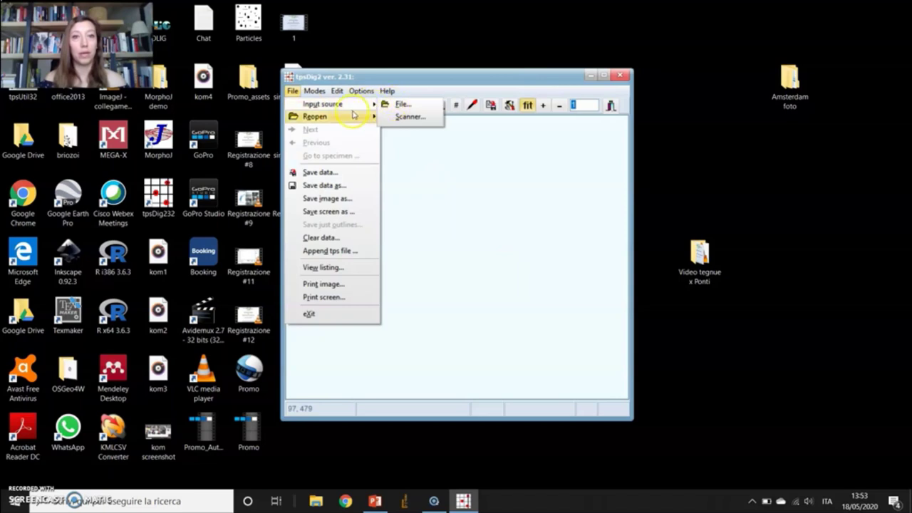
click(399, 104)
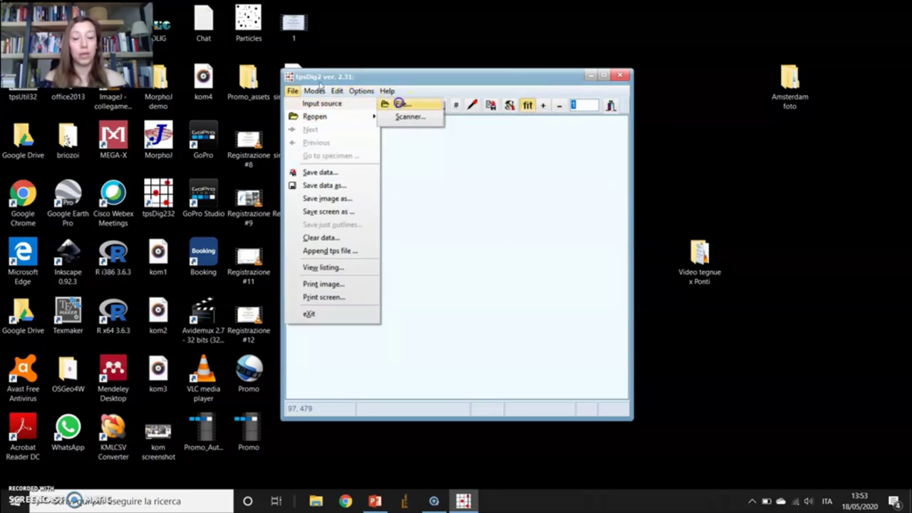
click(381, 157)
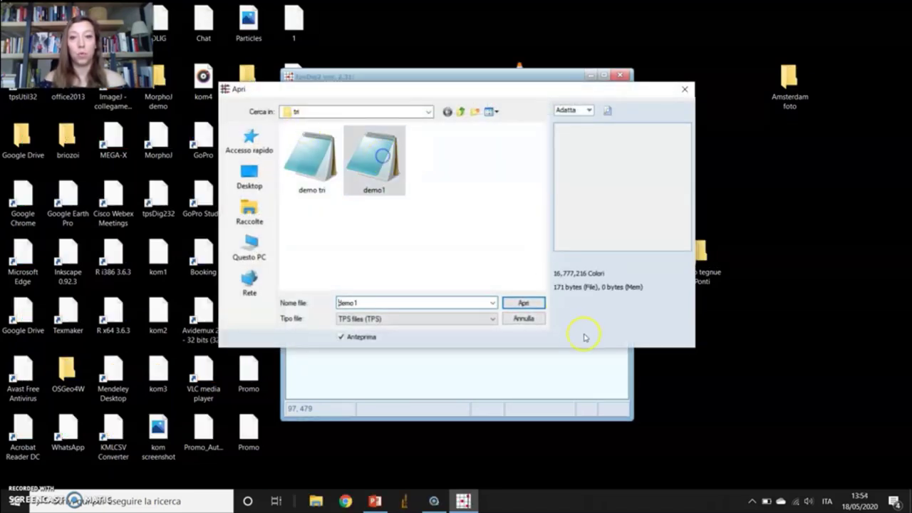
click(523, 302)
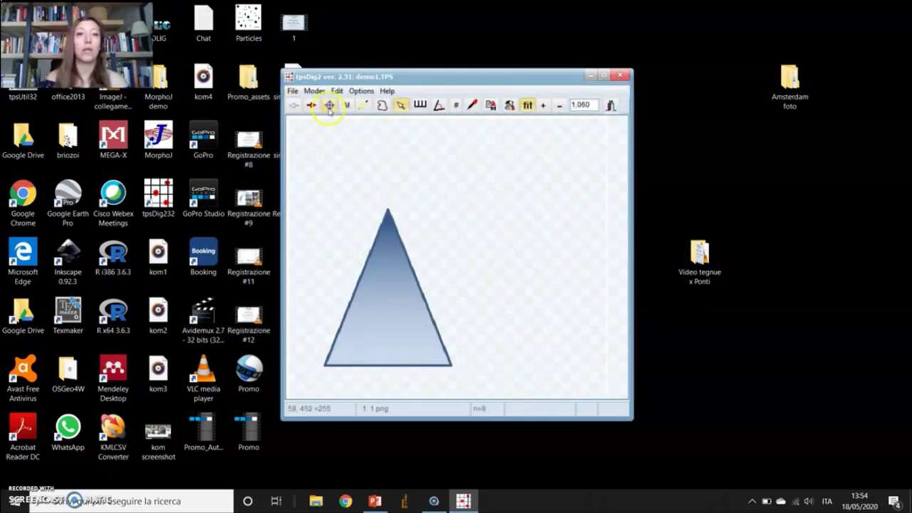
Step: Mark three landmarks on the triangle in 1.png, at the apex, the lower-right vertex and the lower-left vertex
click(329, 106)
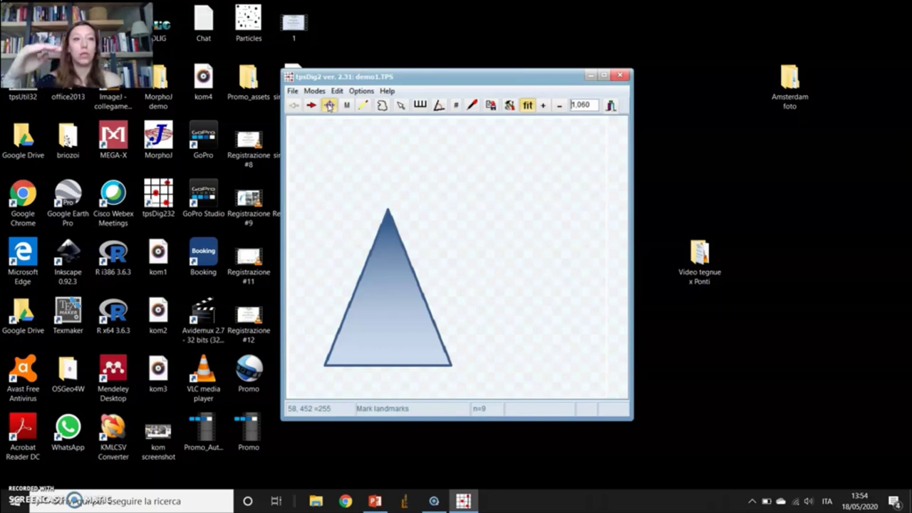
click(387, 210)
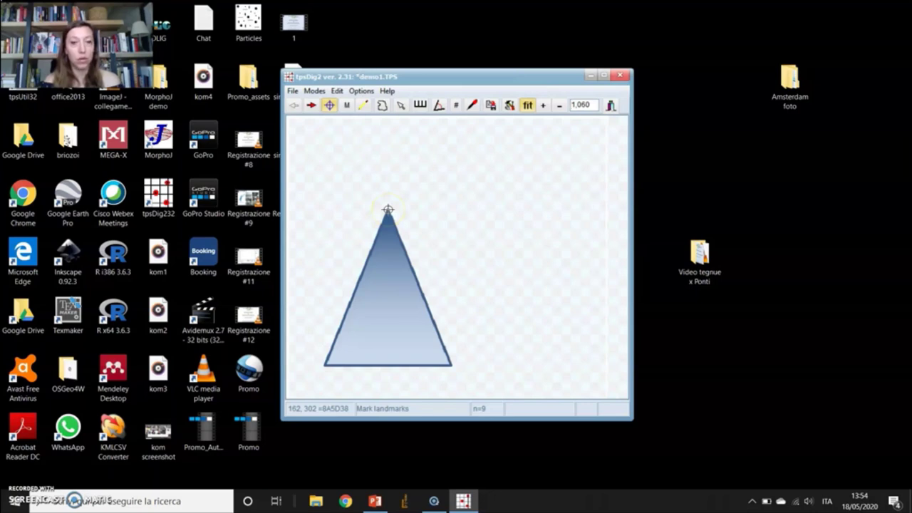
click(451, 364)
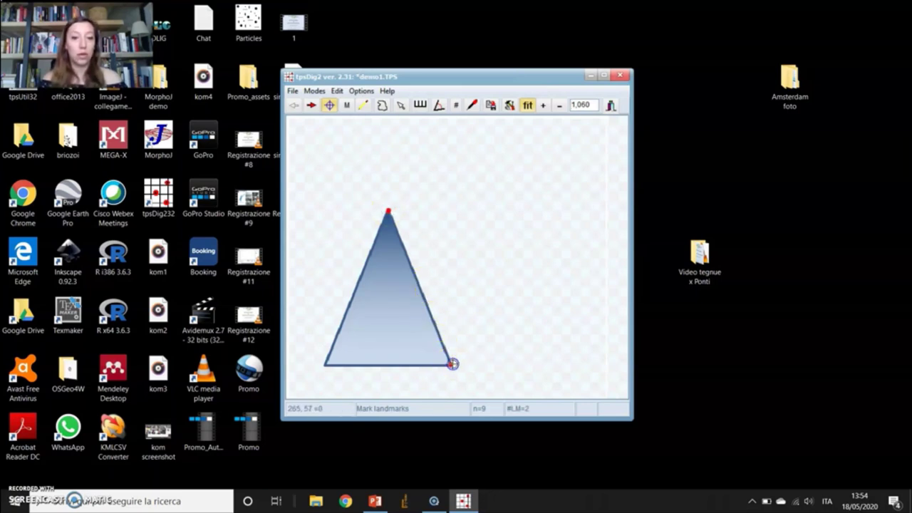
click(325, 365)
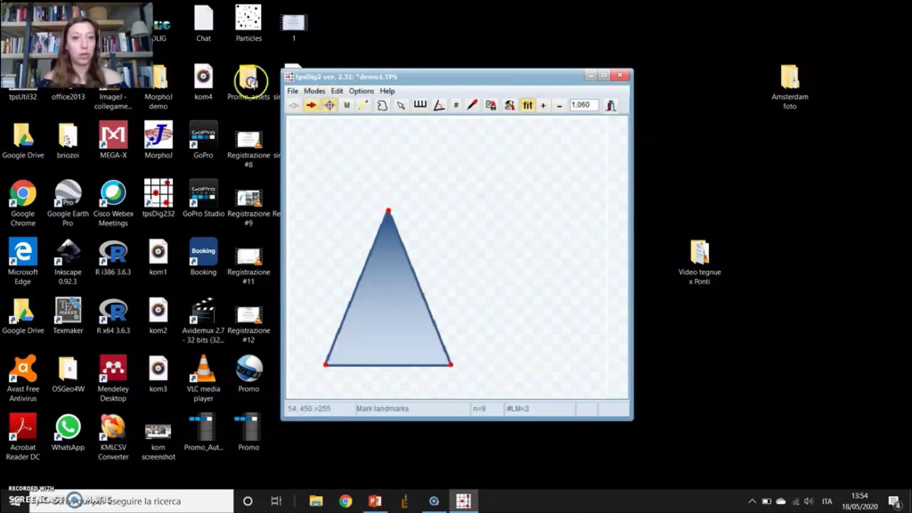
Step: Examine the remaining triangle images one by one, up to 9.png
click(311, 105)
click(311, 104)
click(312, 104)
click(312, 104)
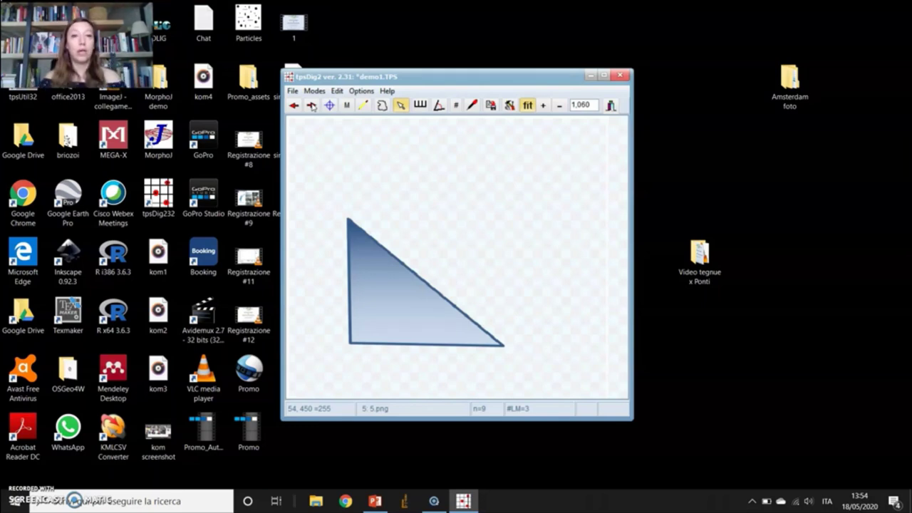
click(312, 106)
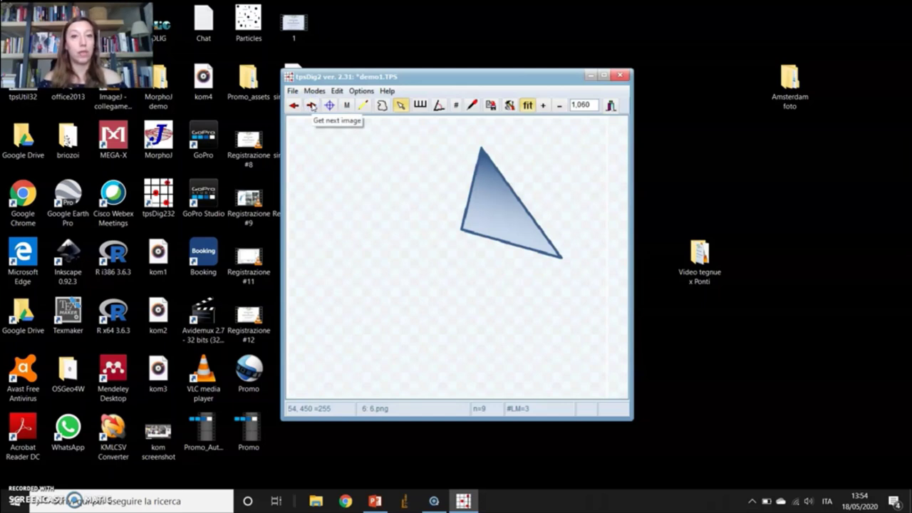
click(312, 106)
click(312, 105)
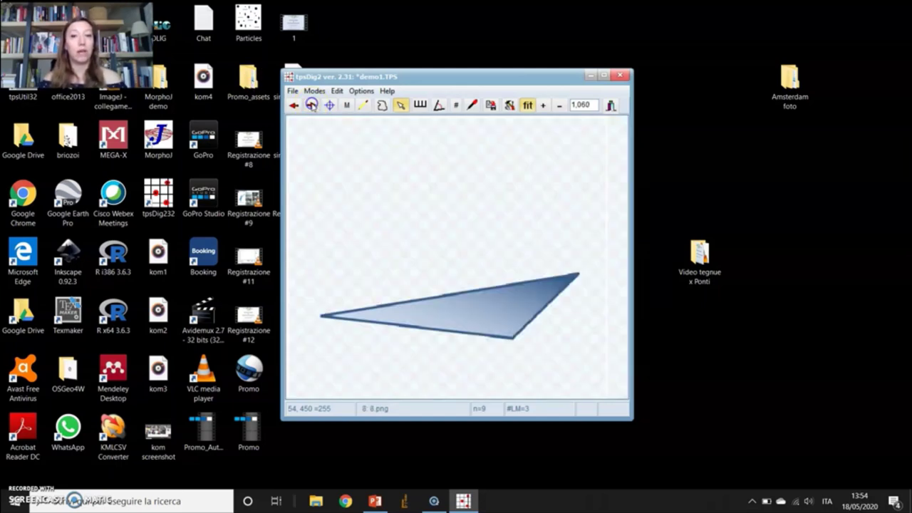
click(312, 106)
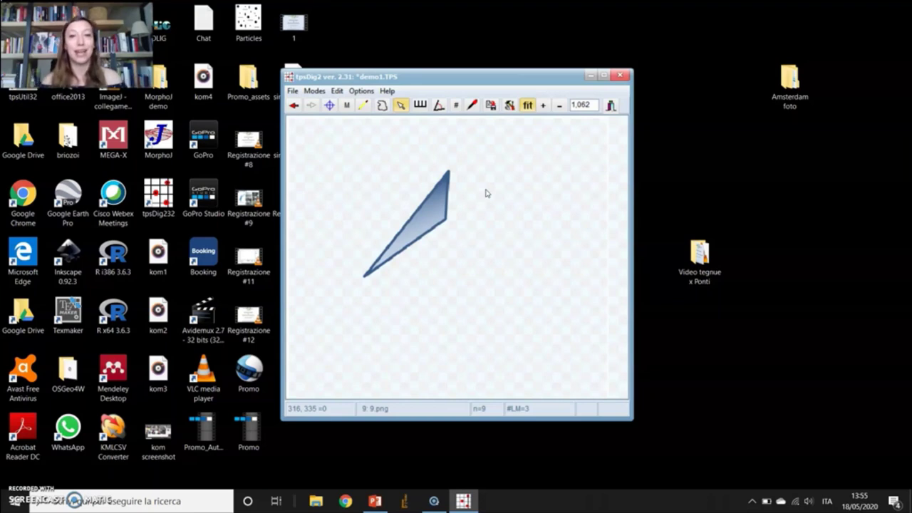
click(511, 172)
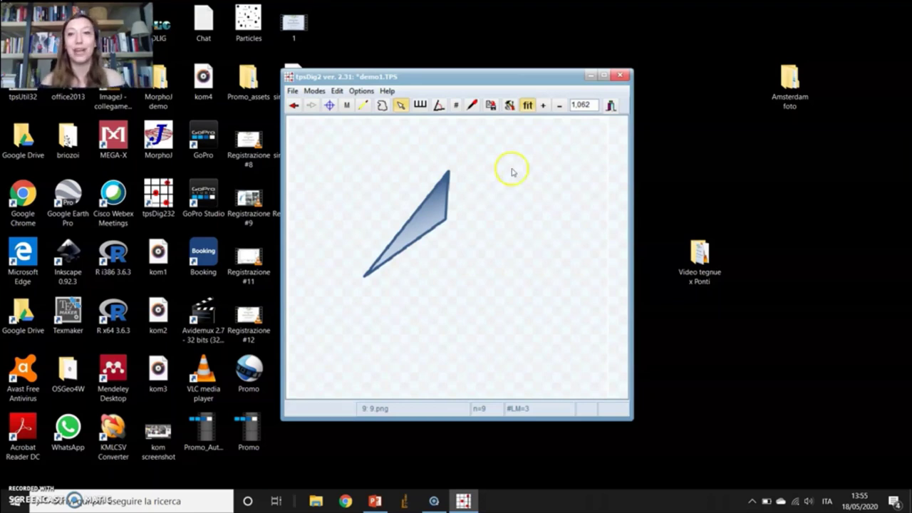
Step: Quit tpsDig2 without saving the landmarks and open a blank Notepad document
click(624, 75)
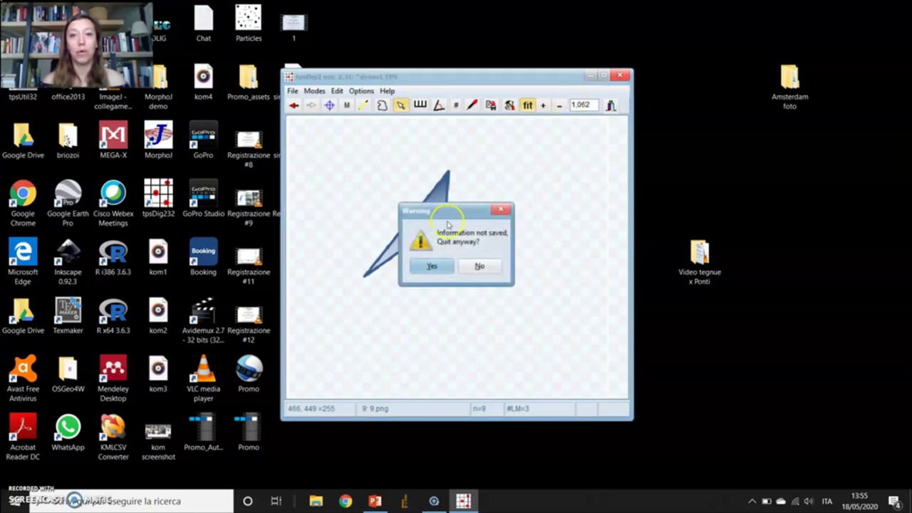
click(453, 268)
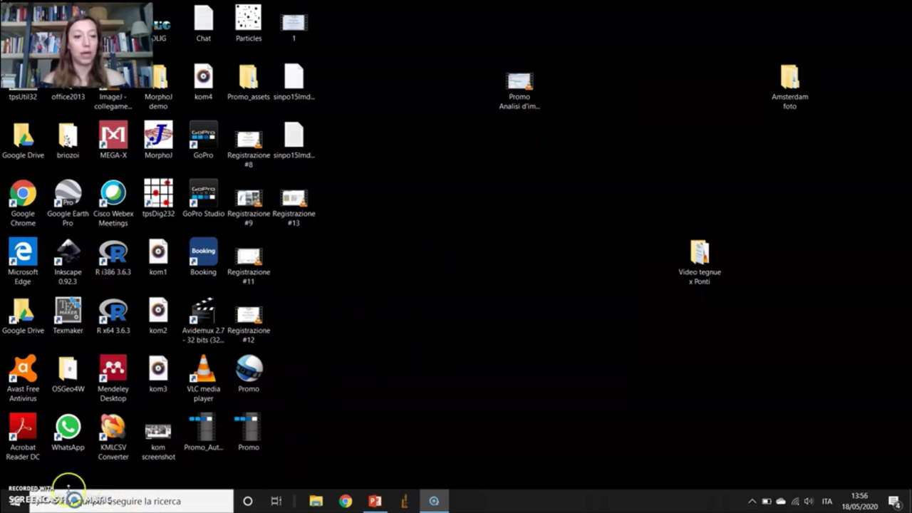
click(17, 500)
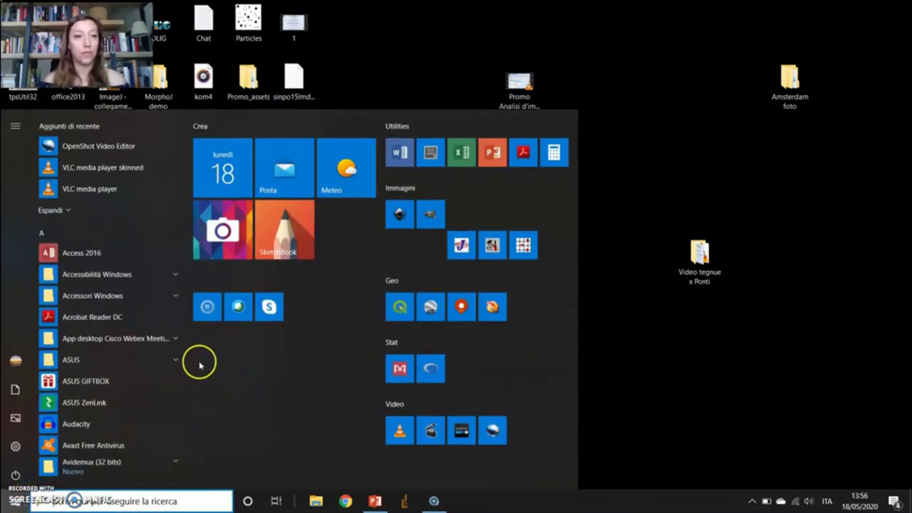
click(153, 300)
click(135, 359)
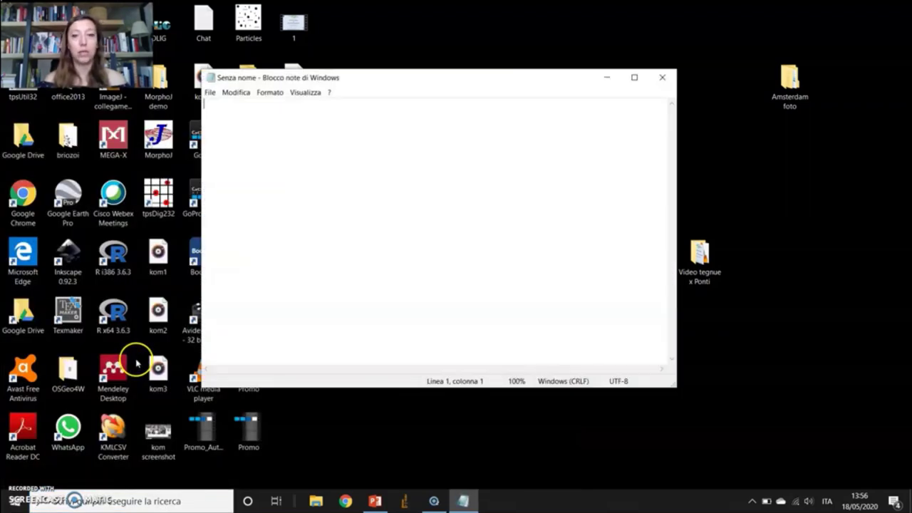
Step: Delete the demo1 file from the tri folder inside the MorphoJ demo folder
click(315, 501)
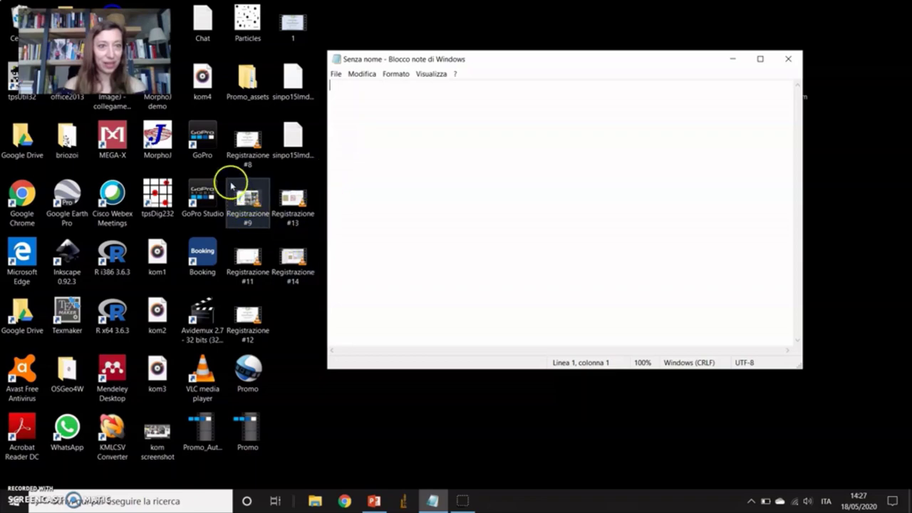
double_click(161, 105)
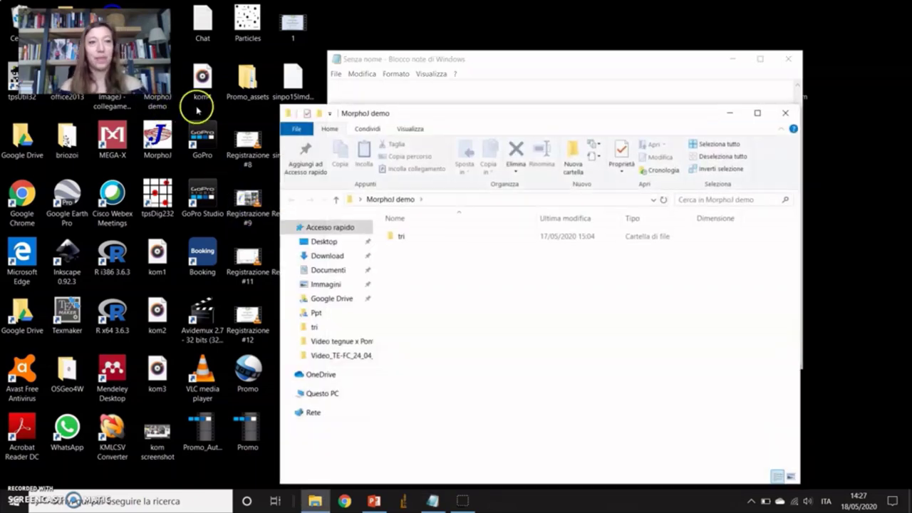
double_click(394, 237)
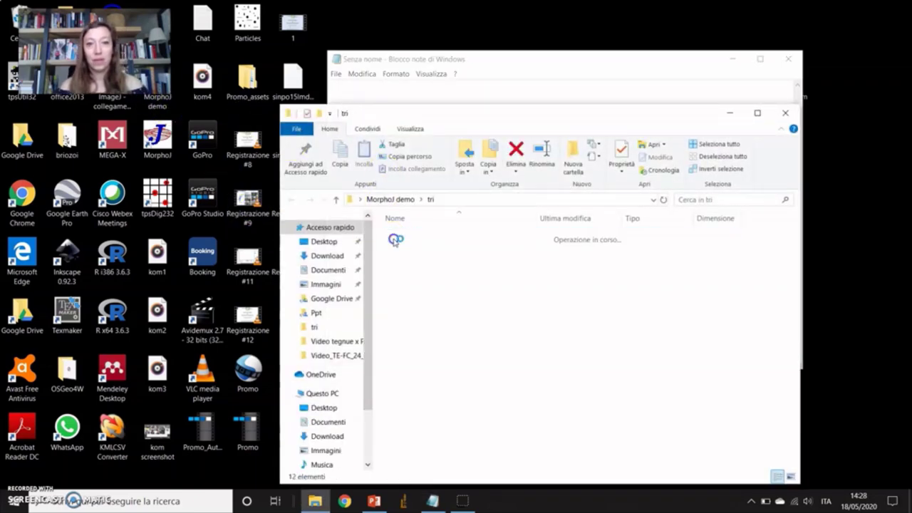
click(760, 304)
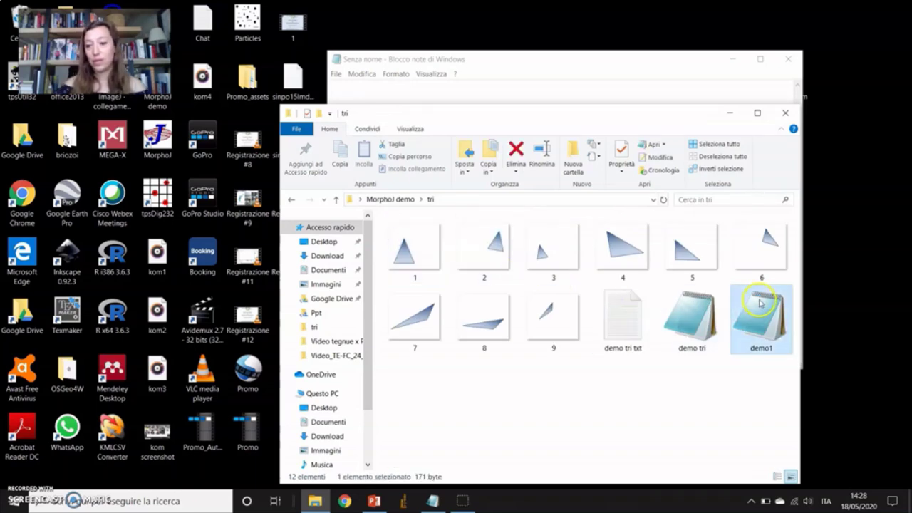
click(749, 301)
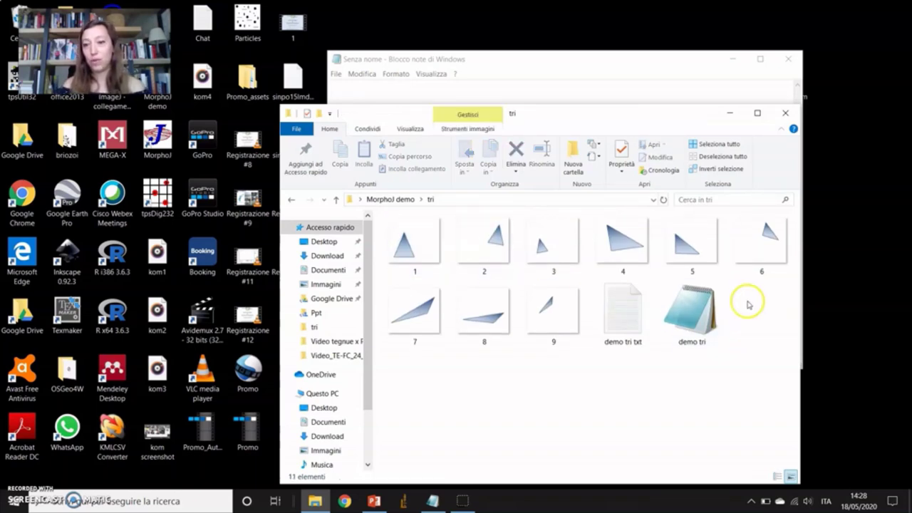
key(Delete)
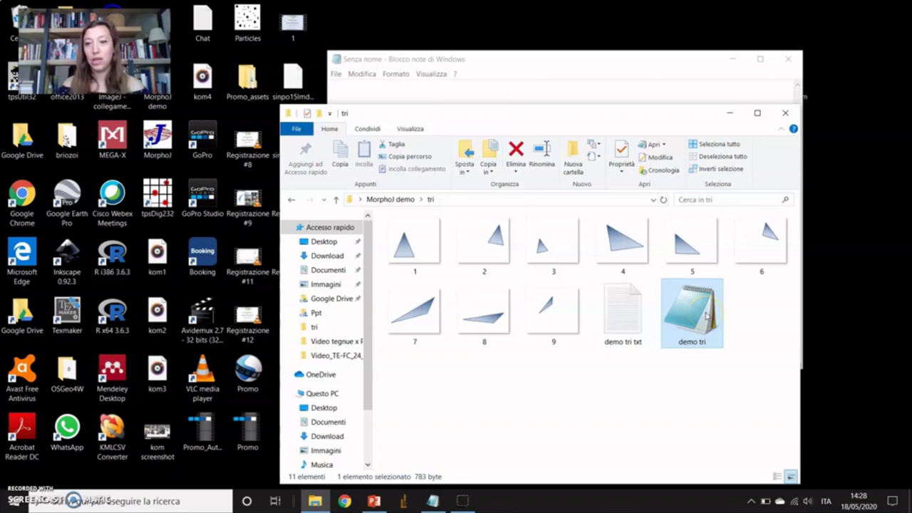
Step: Open the demo tri file in Notepad and copy its entire text into the blank untitled document
double_click(706, 315)
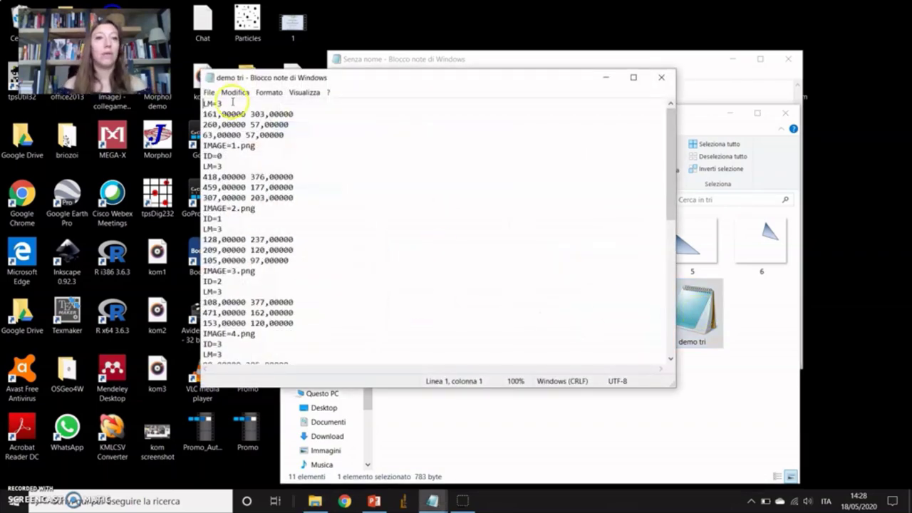
click(233, 94)
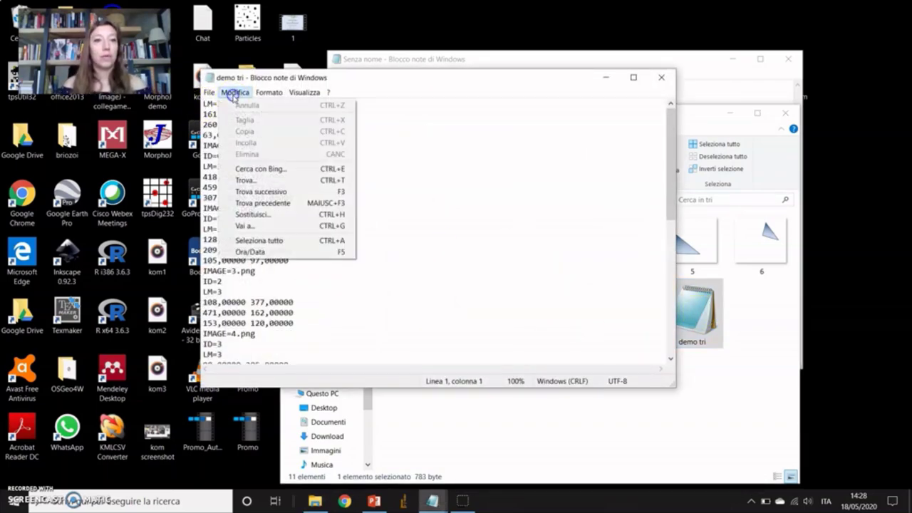
click(260, 240)
key(ctrl+c)
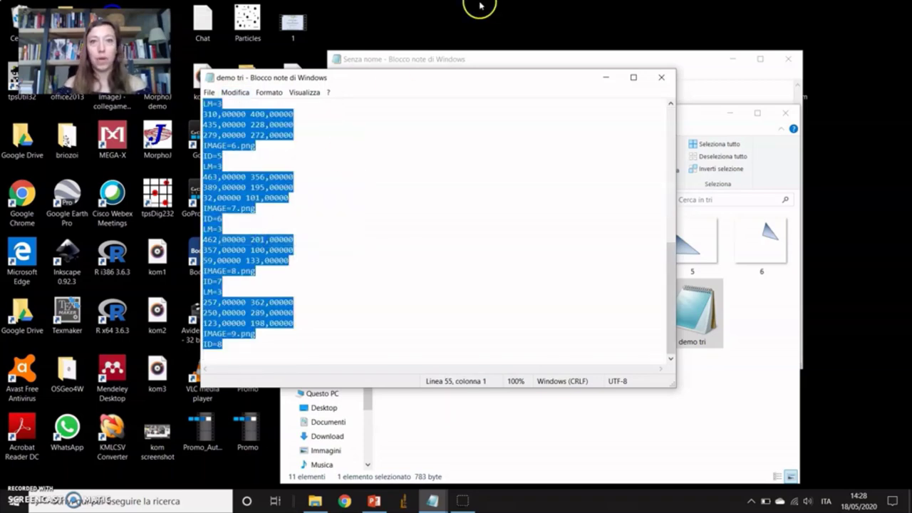
click(489, 63)
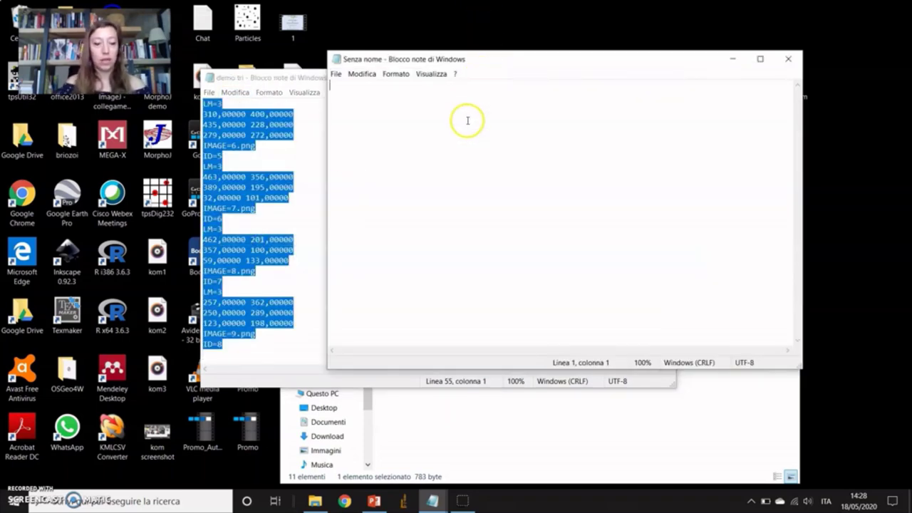
key(ctrl+v)
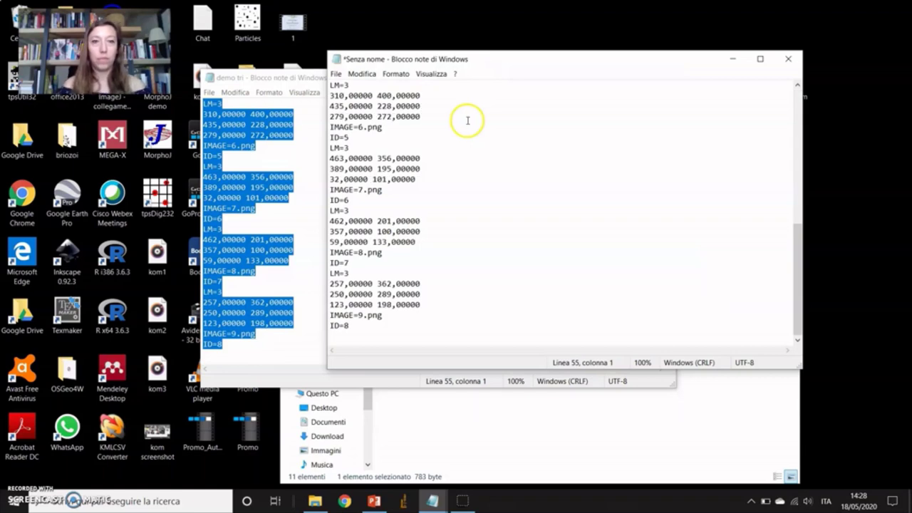
Step: Replace every decimal comma with a period throughout the untitled Notepad document
click(391, 95)
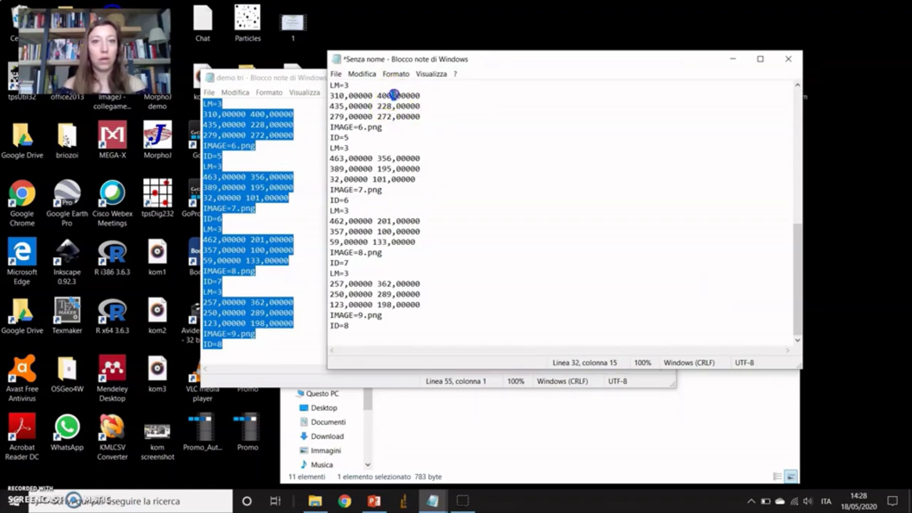
drag(393, 94, 400, 95)
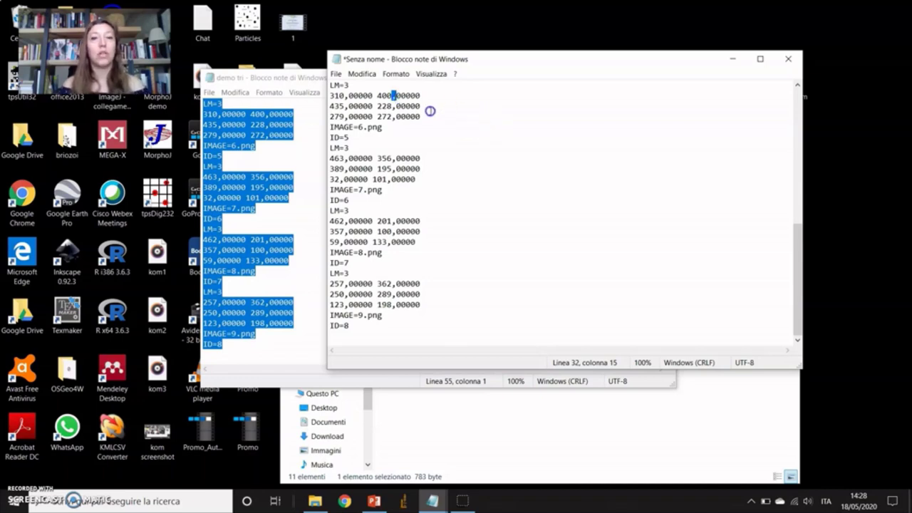
click(361, 74)
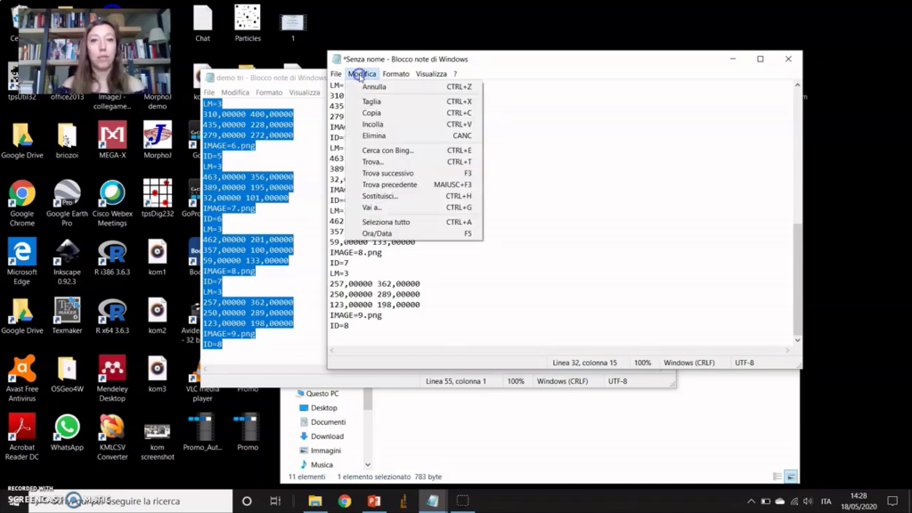
click(385, 195)
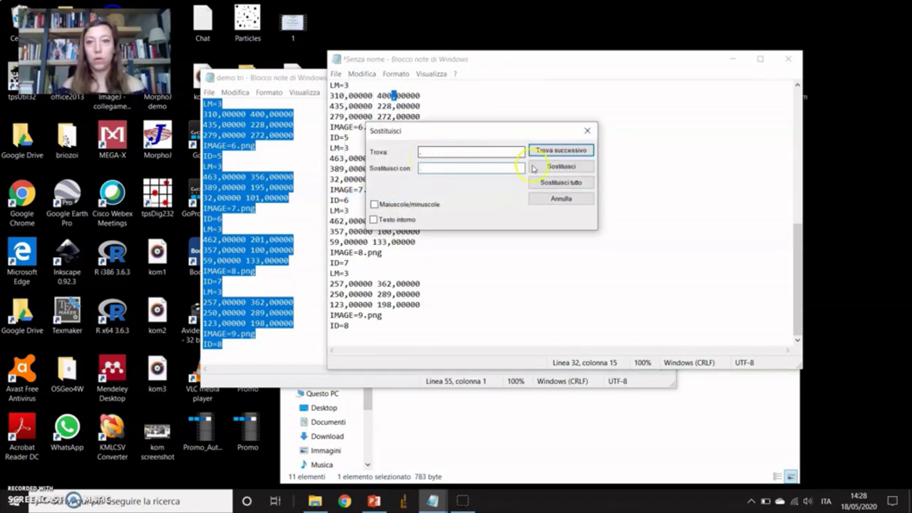
click(570, 183)
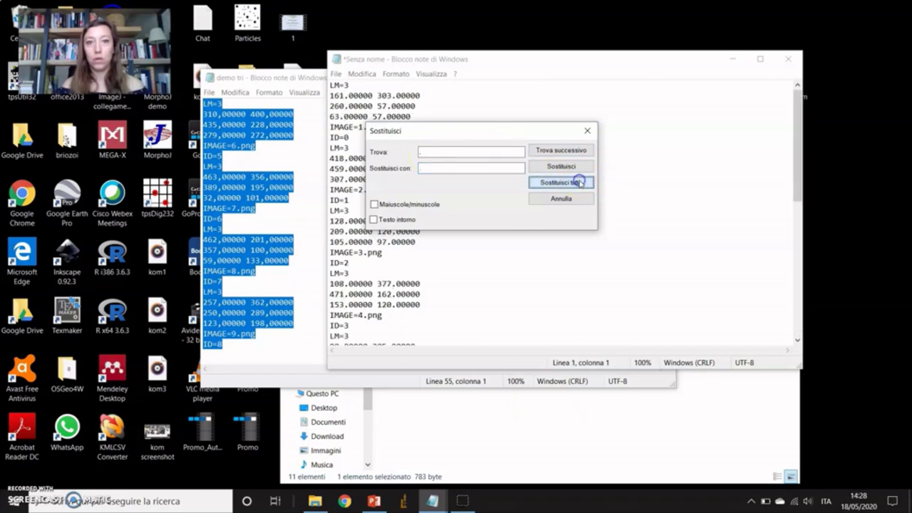
click(587, 131)
Step: Discard the untitled document without saving it, and close the demo tri file and the tri folder window
click(336, 76)
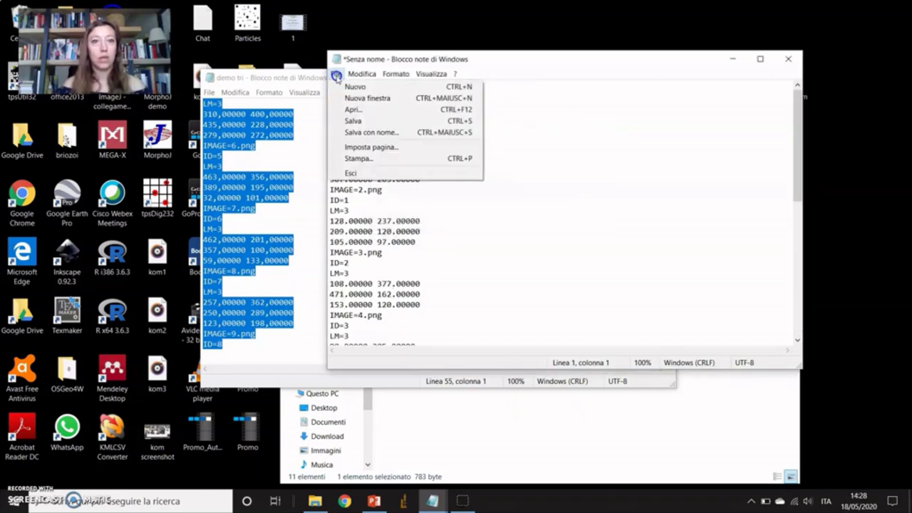
click(351, 132)
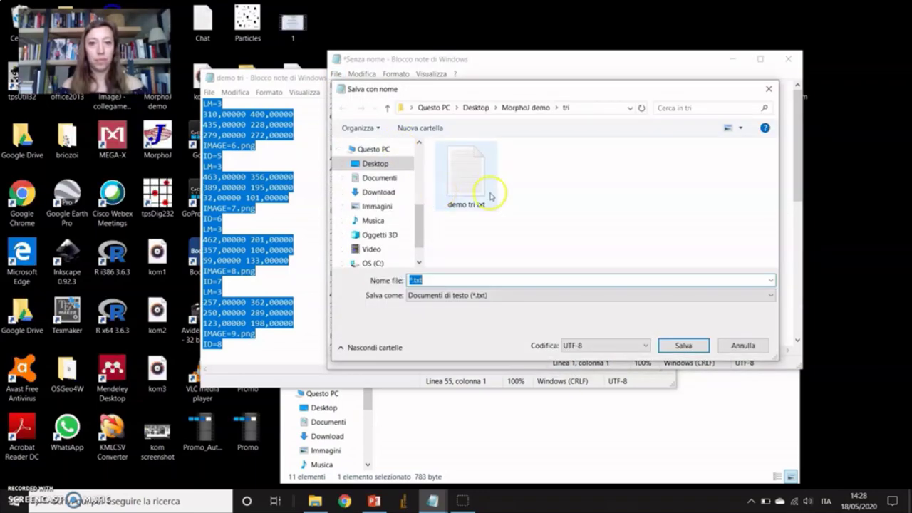
click(741, 345)
click(787, 59)
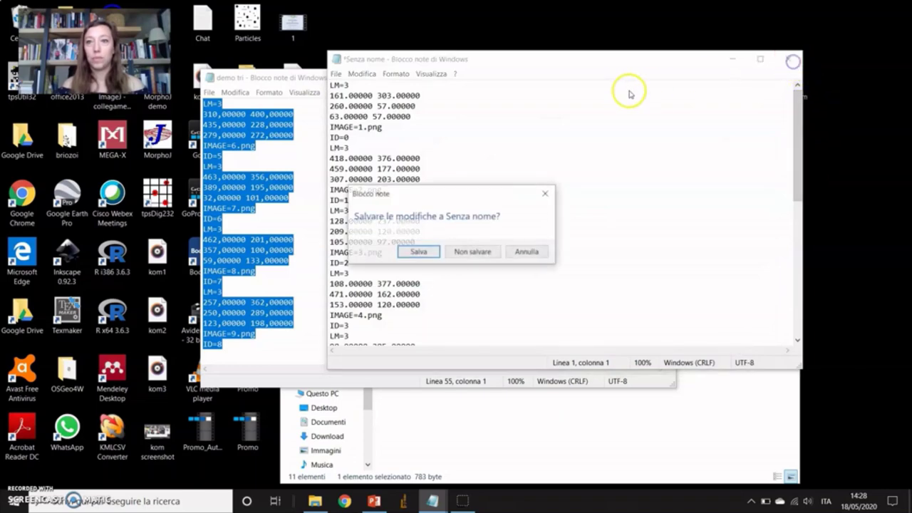
click(478, 252)
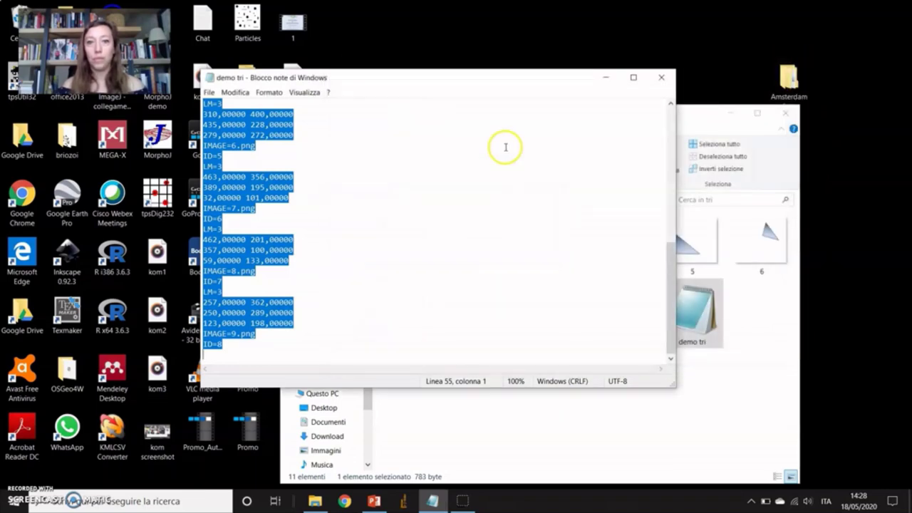
click(664, 79)
click(784, 113)
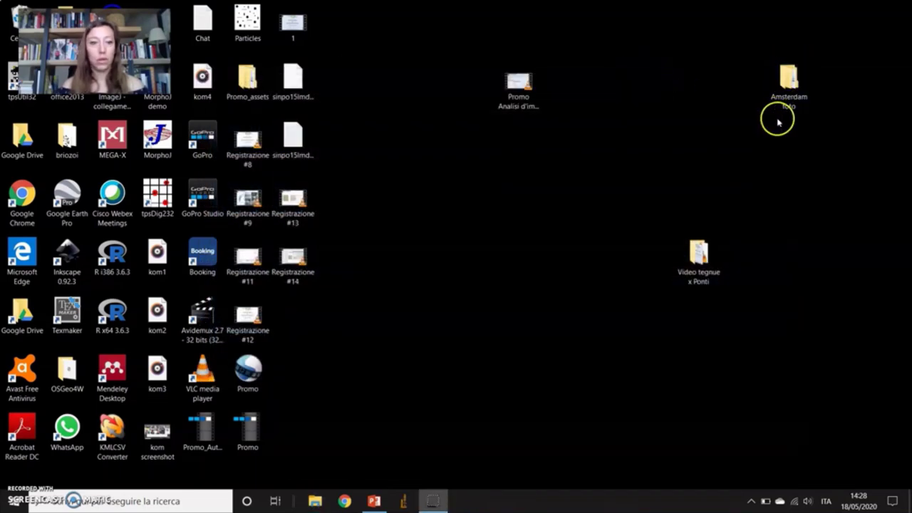
Step: Launch MorphoJ and move its window to the middle of the desktop
click(14, 501)
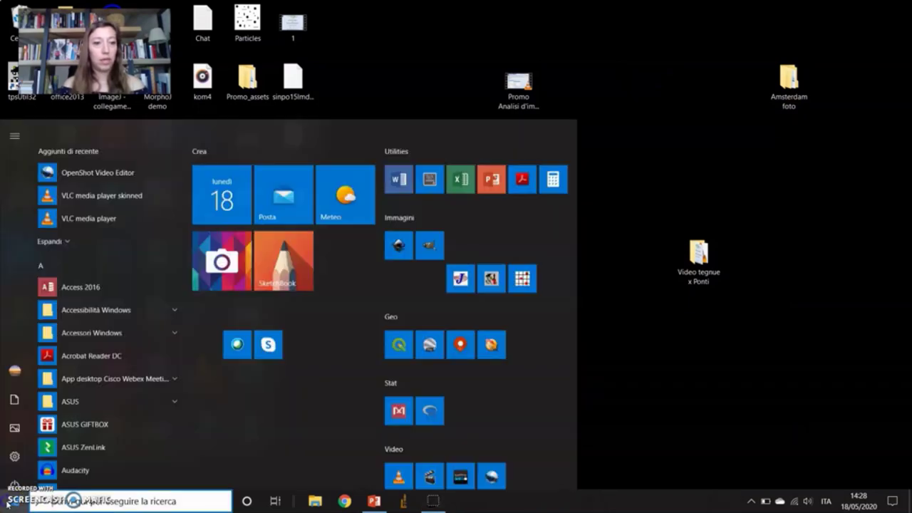
click(463, 242)
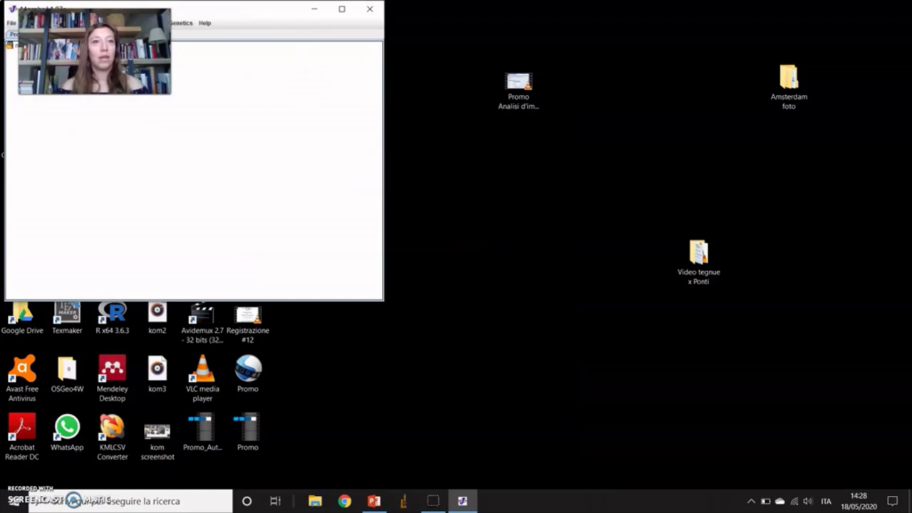
drag(260, 8, 564, 75)
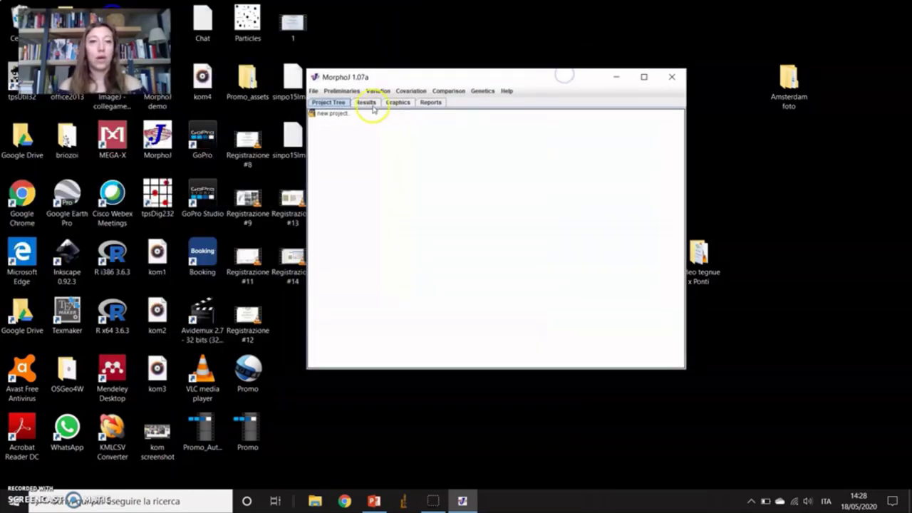
Step: Create a new two-dimensional dataset of file type TPS from demo tri txt.txt in the MorphoJ demo tri folder
click(313, 91)
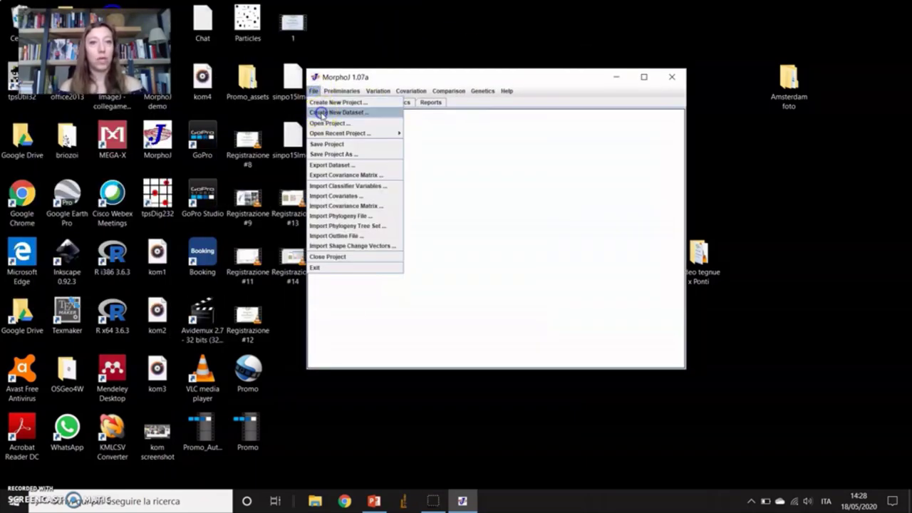
click(322, 114)
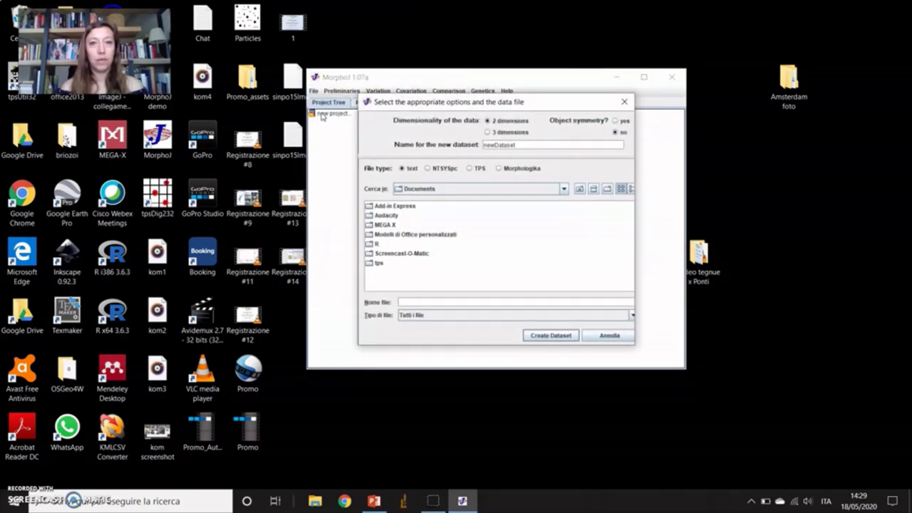
click(549, 144)
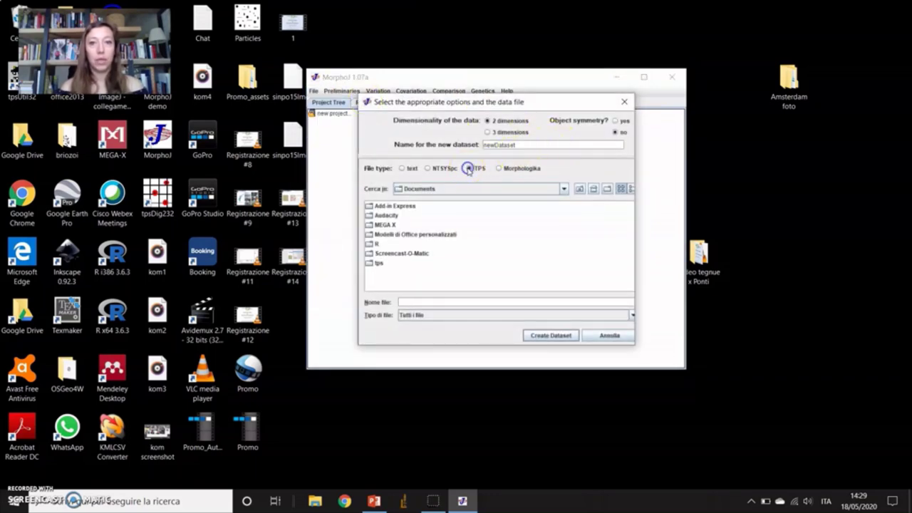
click(591, 188)
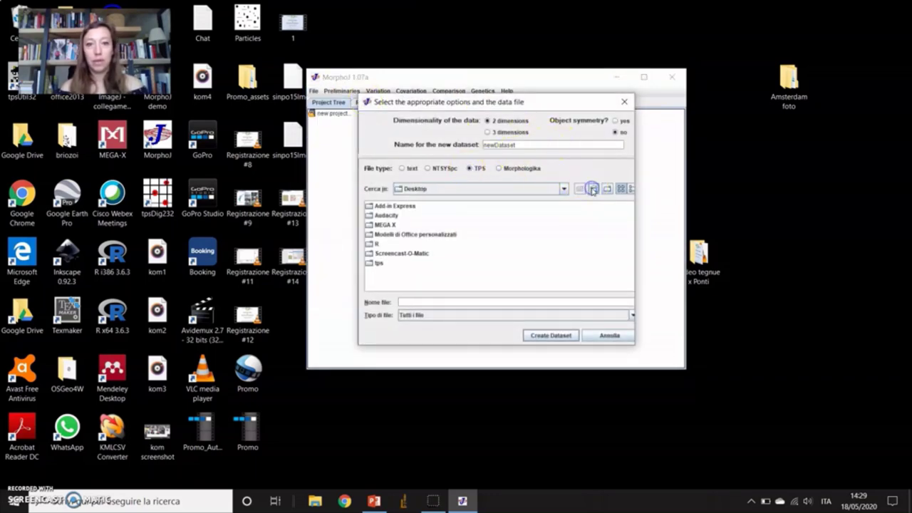
click(548, 238)
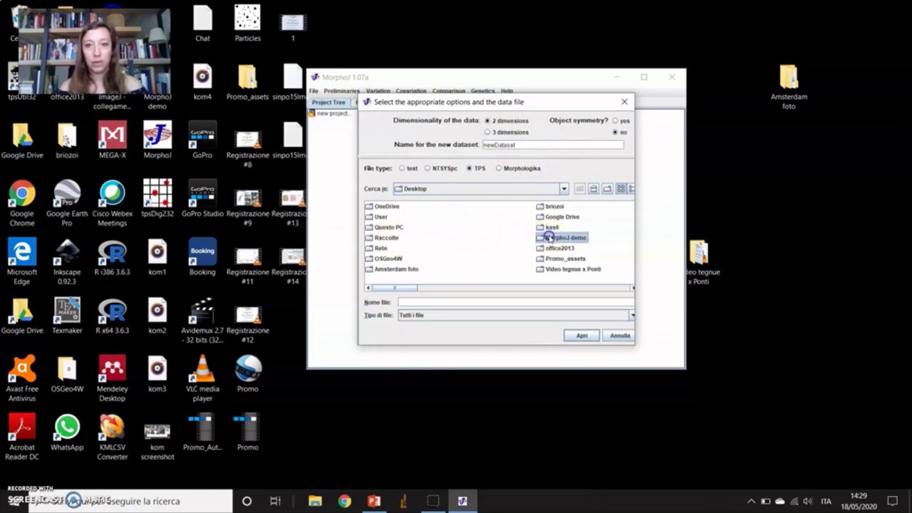
double_click(548, 237)
double_click(372, 206)
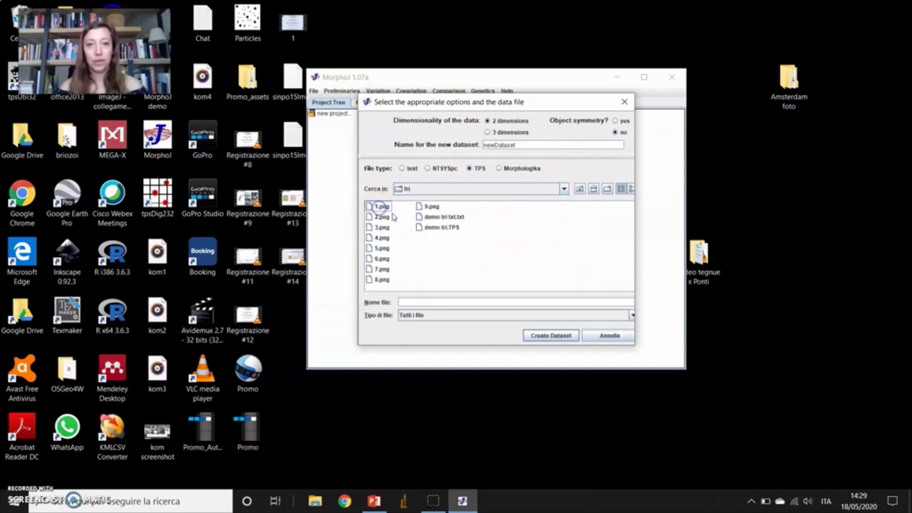
click(436, 217)
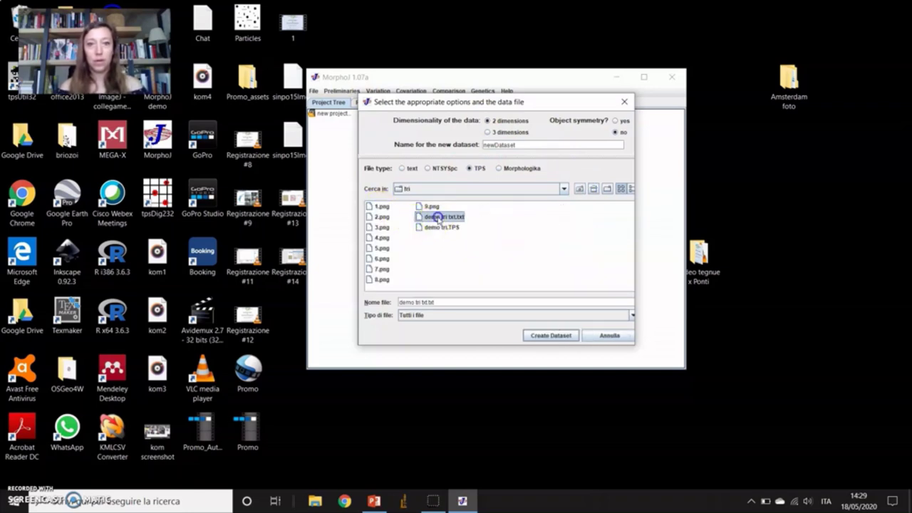
click(559, 336)
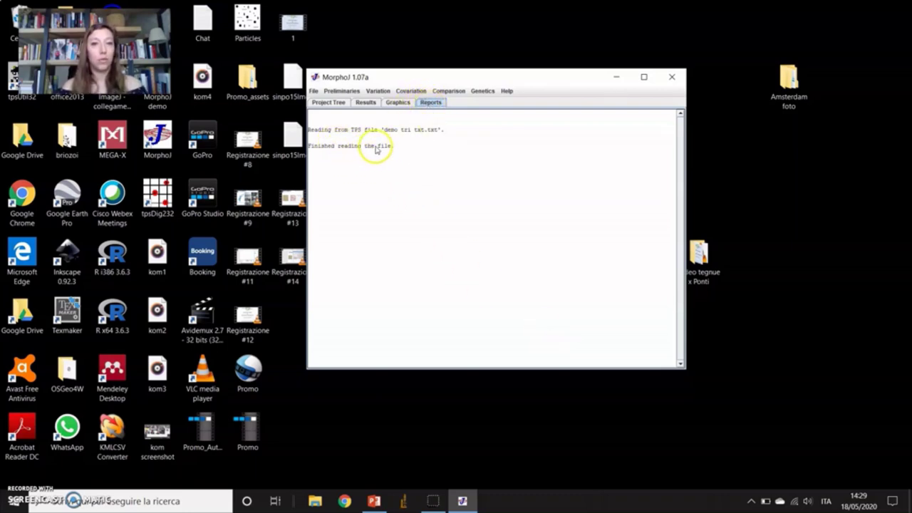
Step: Perform a new Procrustes fit on newDataset, aligned by principal axes, and examine the resulting landmark scatter
click(329, 103)
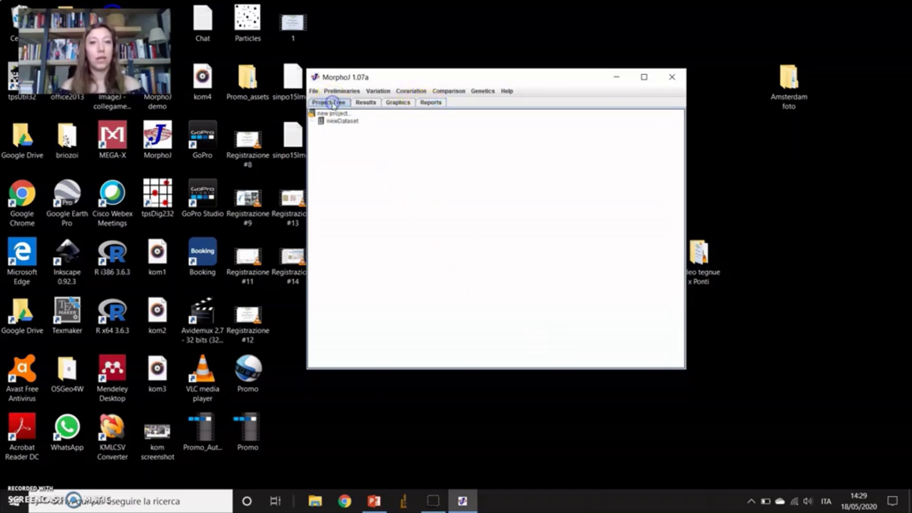
click(338, 121)
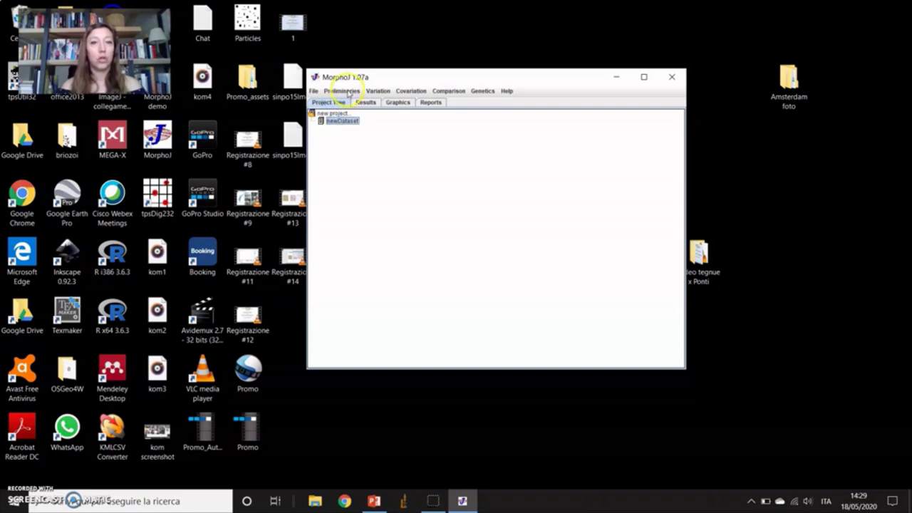
click(346, 91)
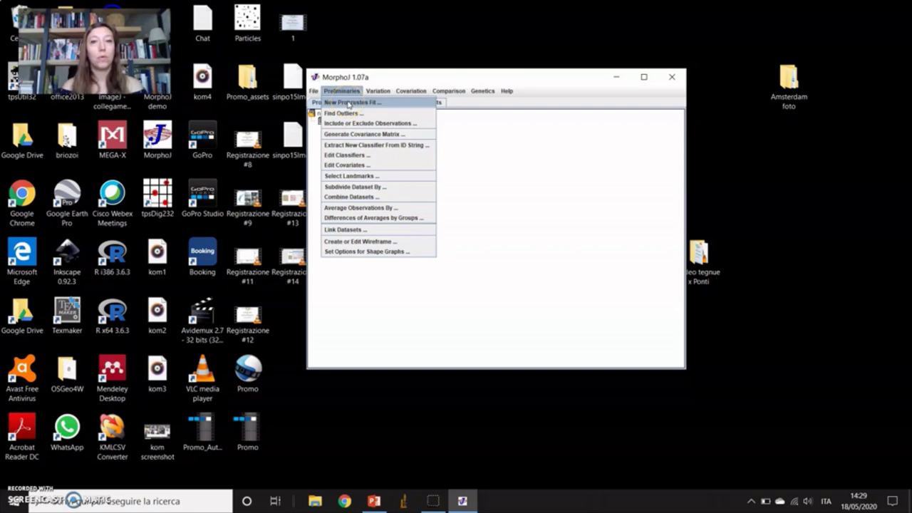
click(347, 103)
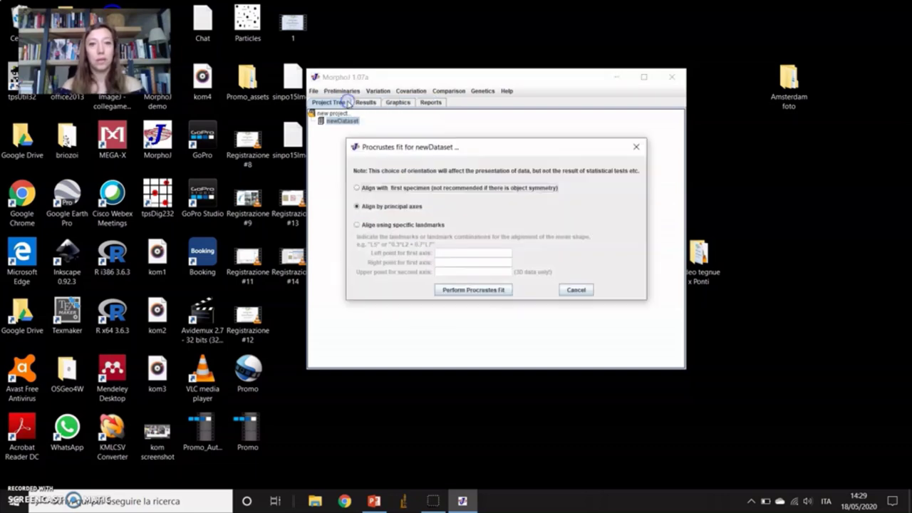
click(501, 290)
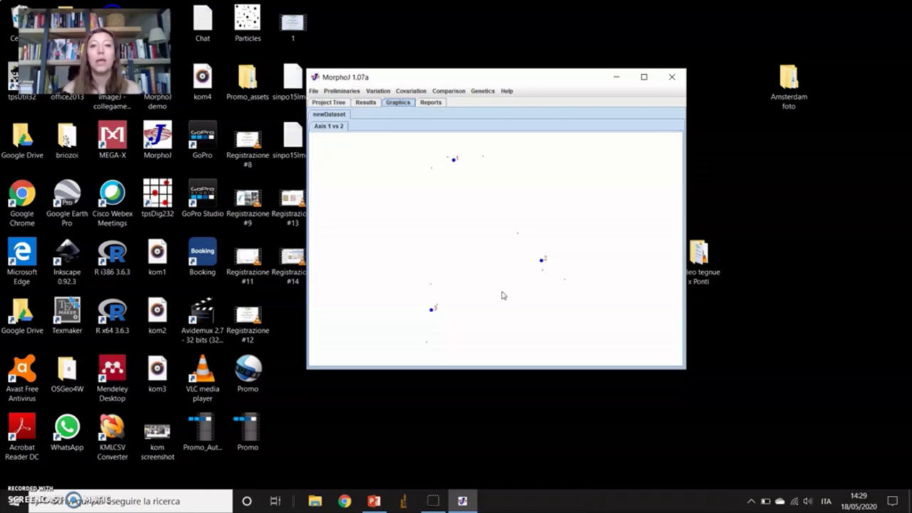
click(431, 312)
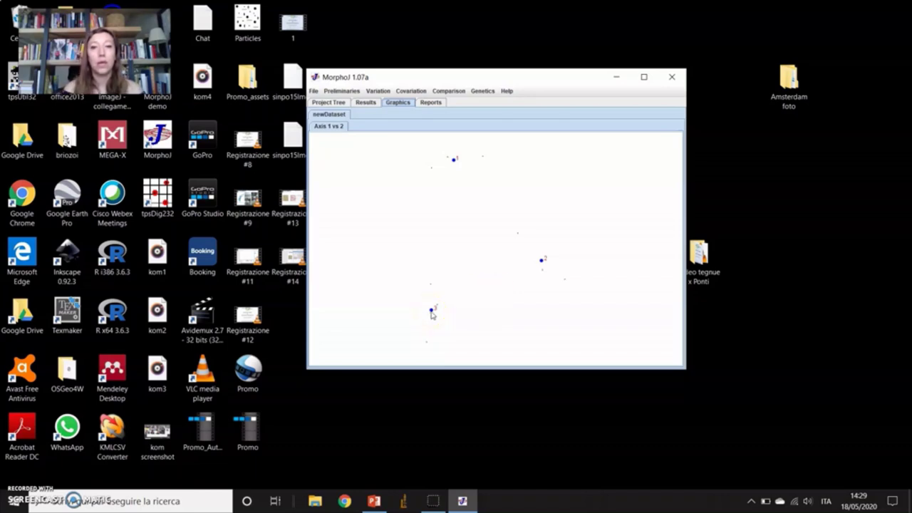
mouse_move(467, 174)
mouse_down()
mouse_move(429, 161)
mouse_move(482, 153)
mouse_move(449, 166)
mouse_move(485, 183)
mouse_move(451, 299)
mouse_up()
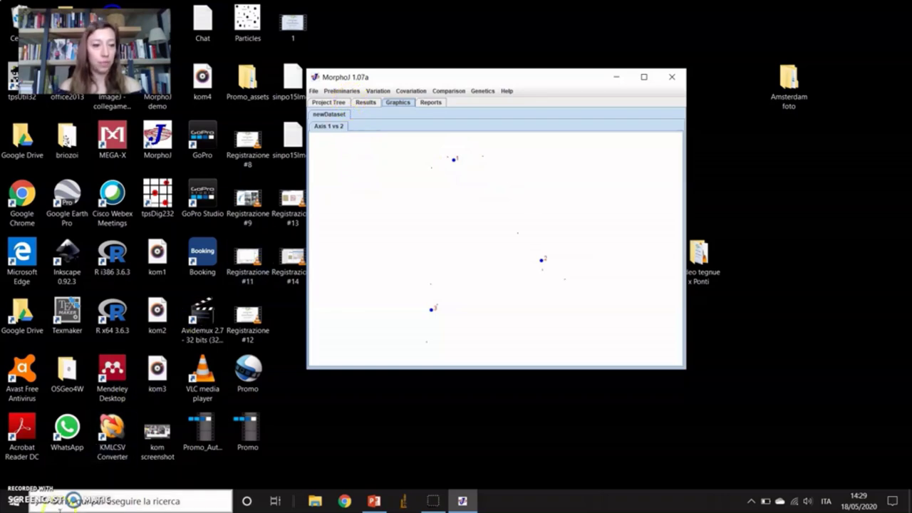
Step: Add a classifier named tipo to newDataset
click(342, 92)
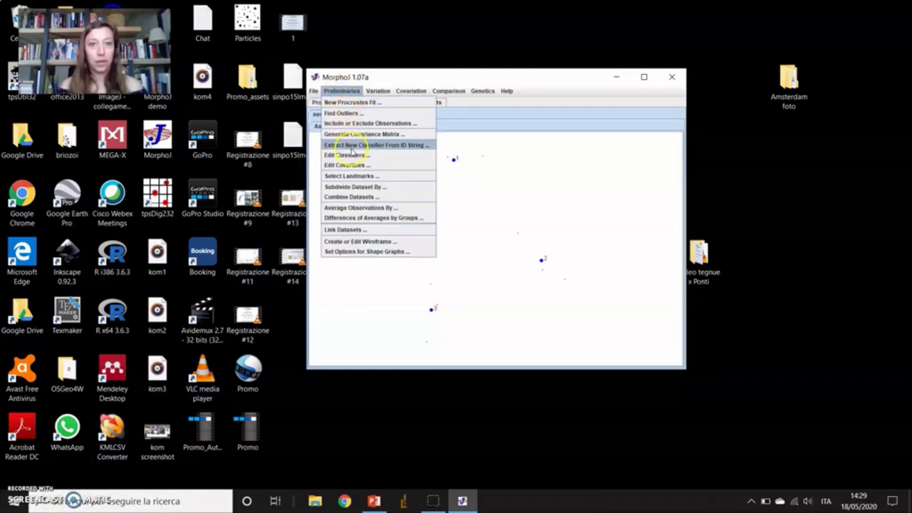
click(352, 155)
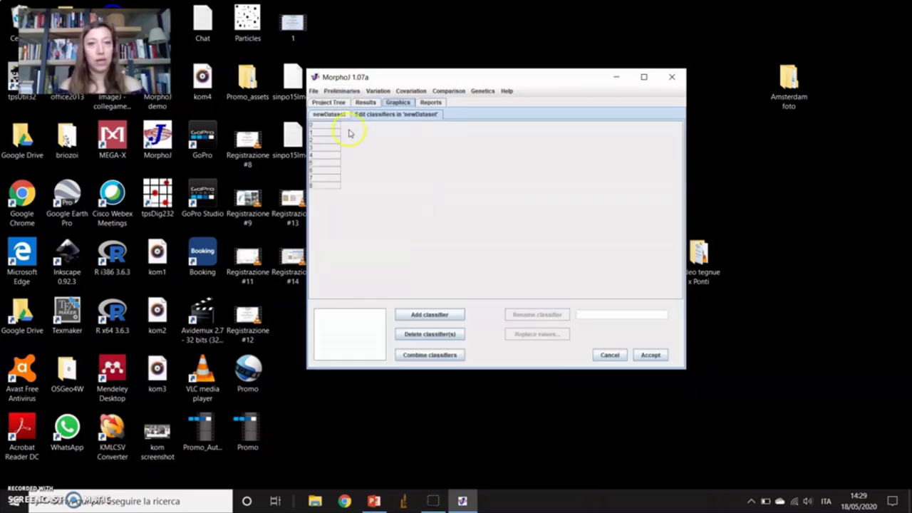
click(420, 316)
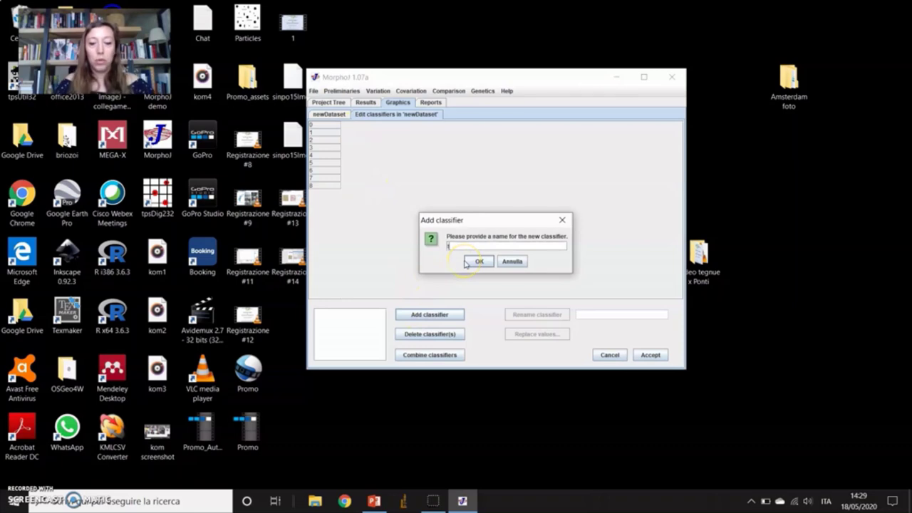
click(466, 262)
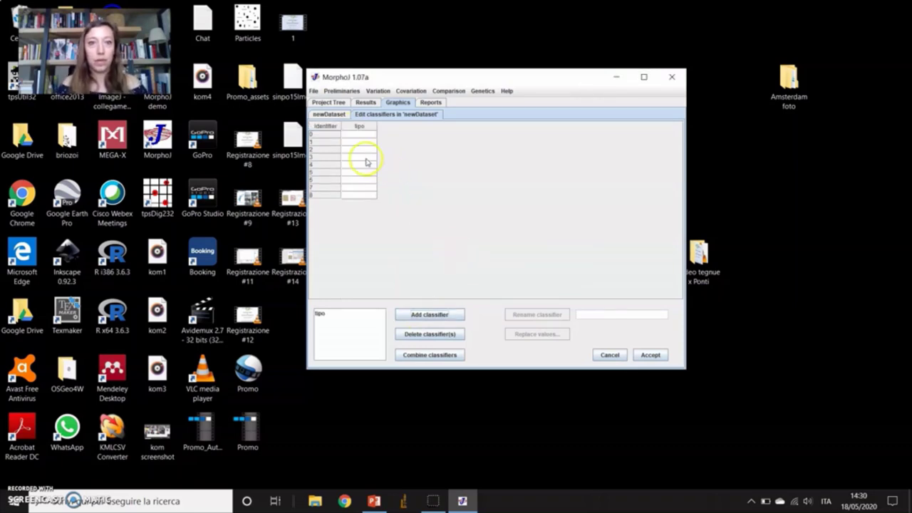
Step: Assign the tipo value A to specimens 0, 1 and 2
click(362, 136)
click(362, 136)
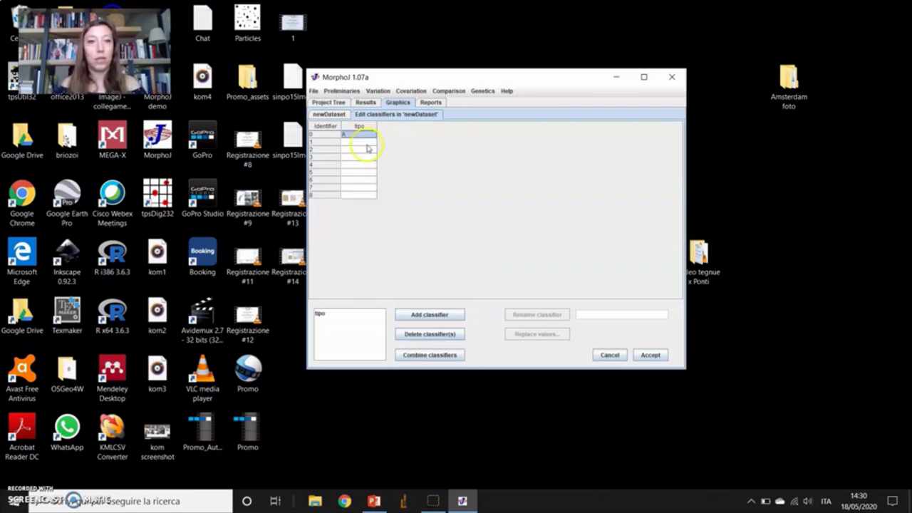
click(367, 141)
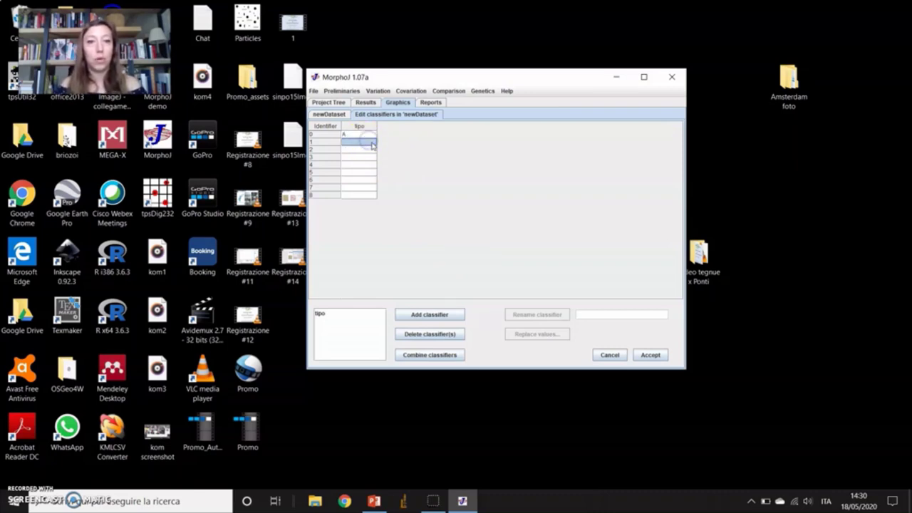
click(371, 143)
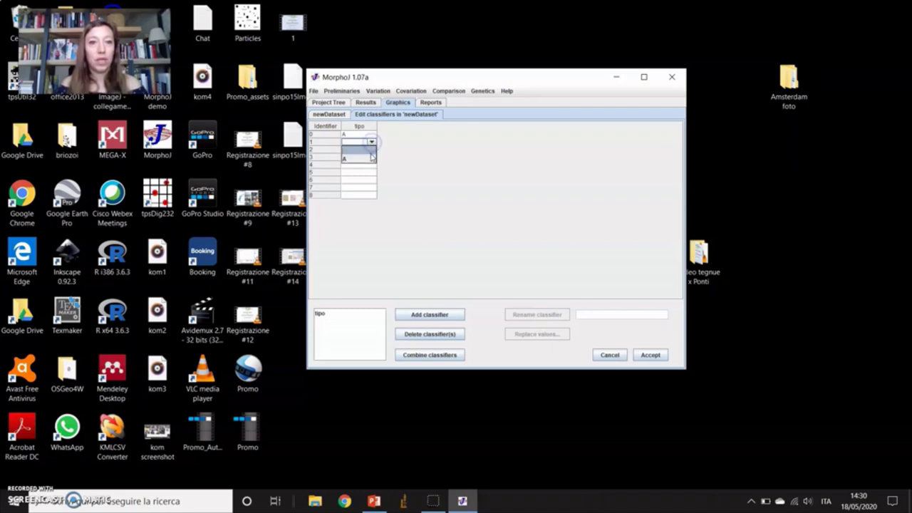
click(371, 161)
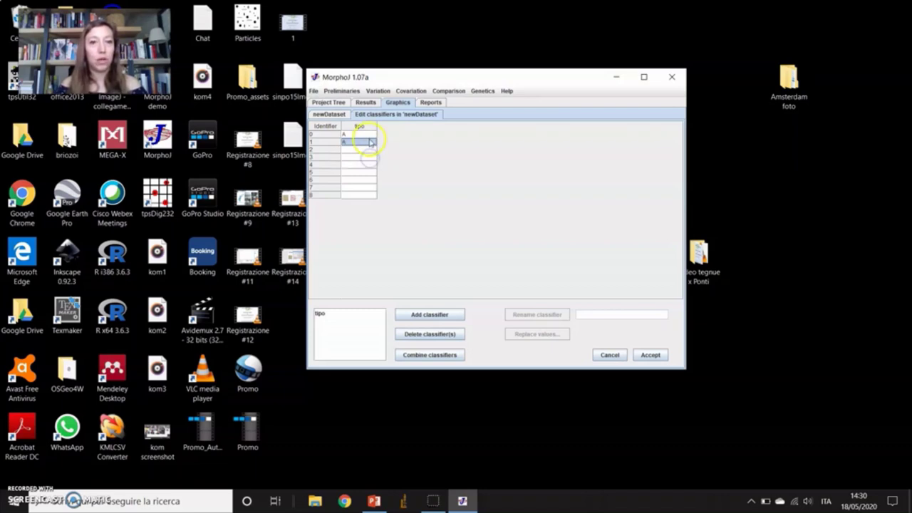
click(359, 151)
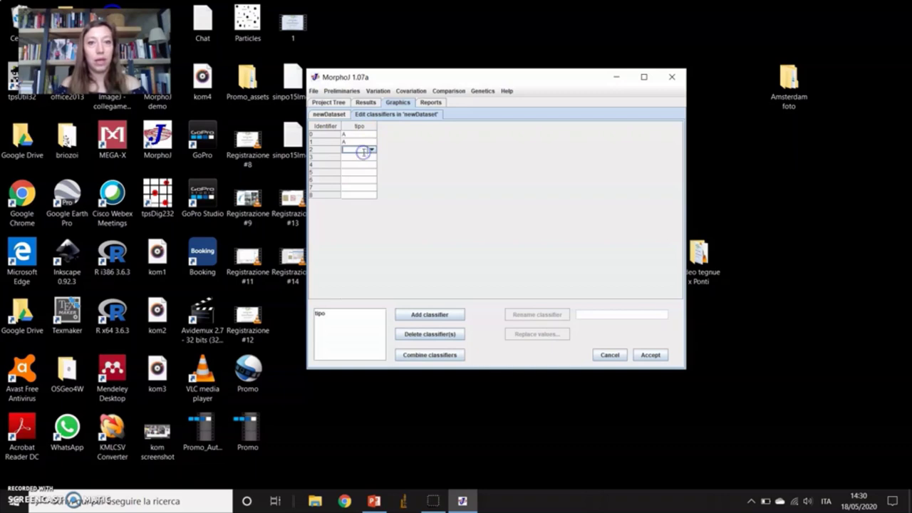
click(371, 150)
click(365, 166)
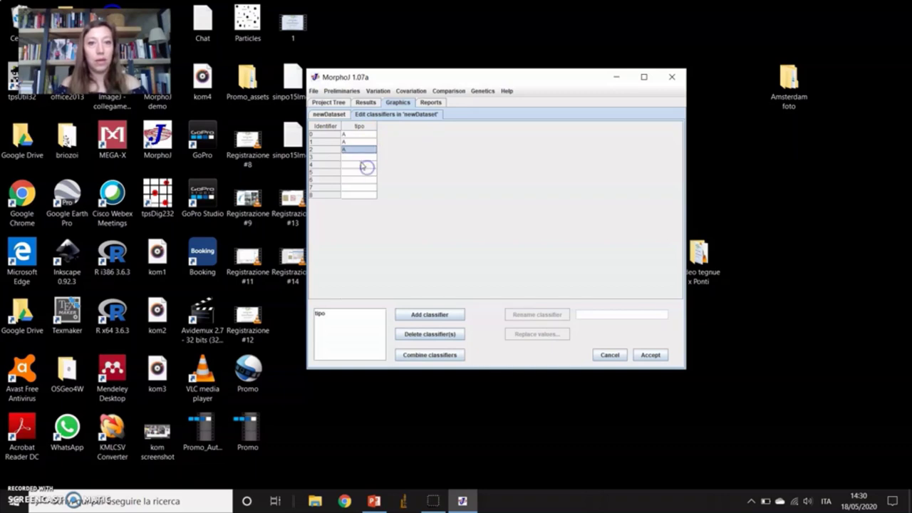
Step: Assign the tipo value B to specimens 3, 4 and 5
click(358, 158)
click(358, 156)
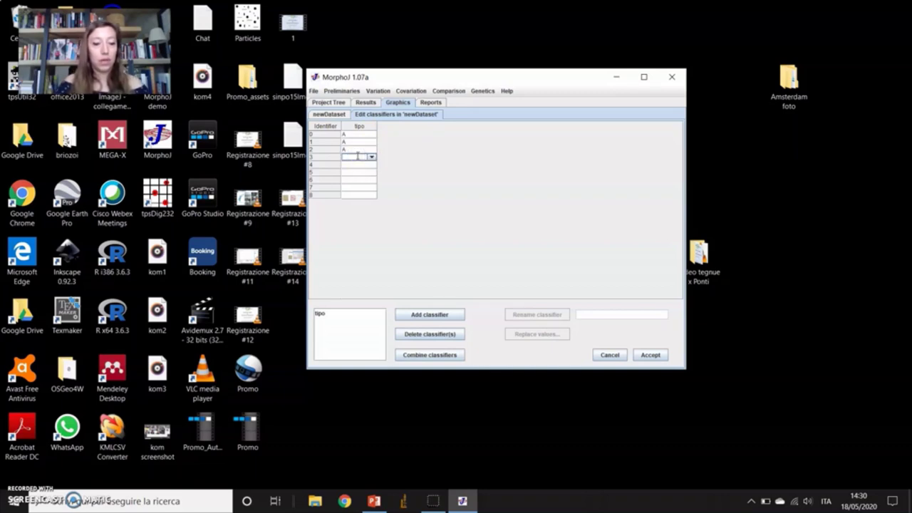
click(358, 164)
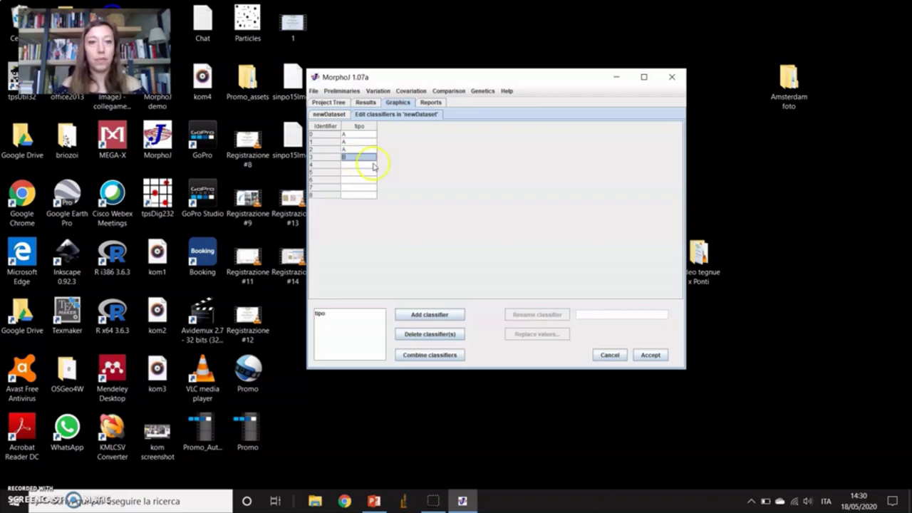
click(372, 164)
click(366, 188)
click(364, 173)
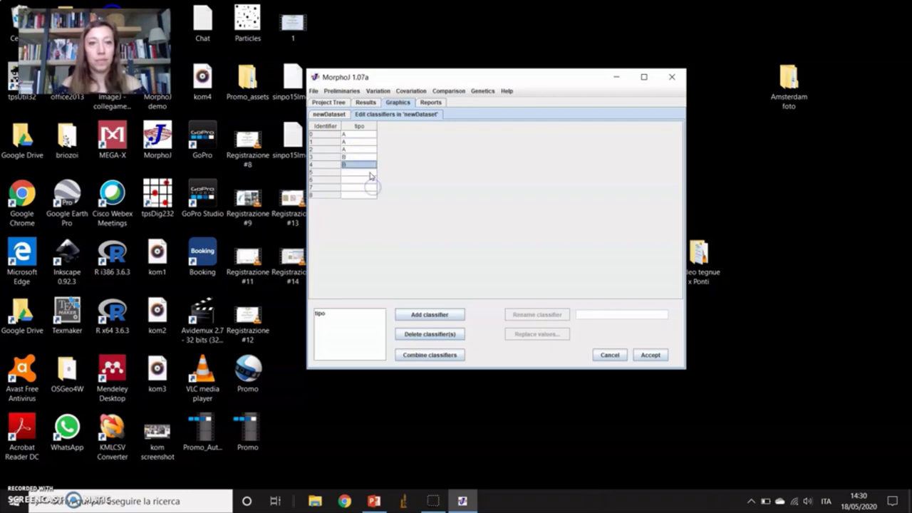
click(371, 173)
click(369, 197)
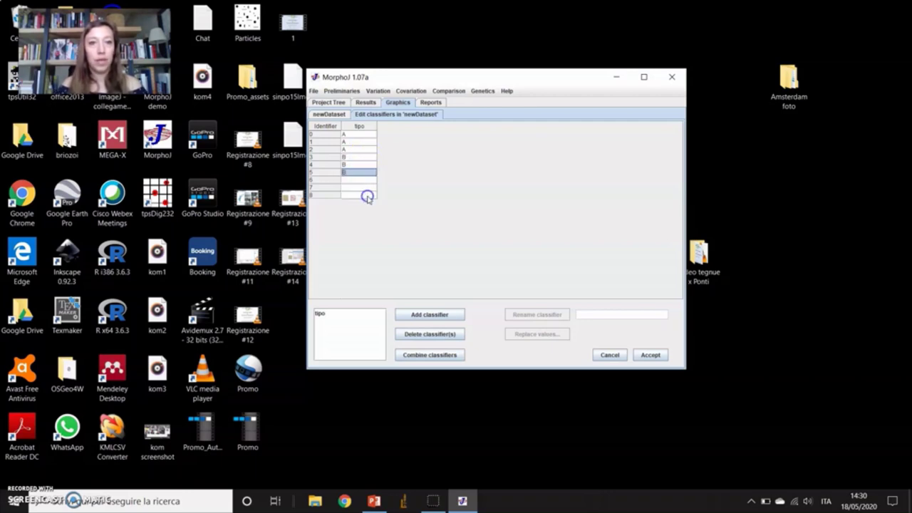
Step: Assign the tipo value C to specimens 6, 7 and 8, and accept the classifier edits
click(366, 180)
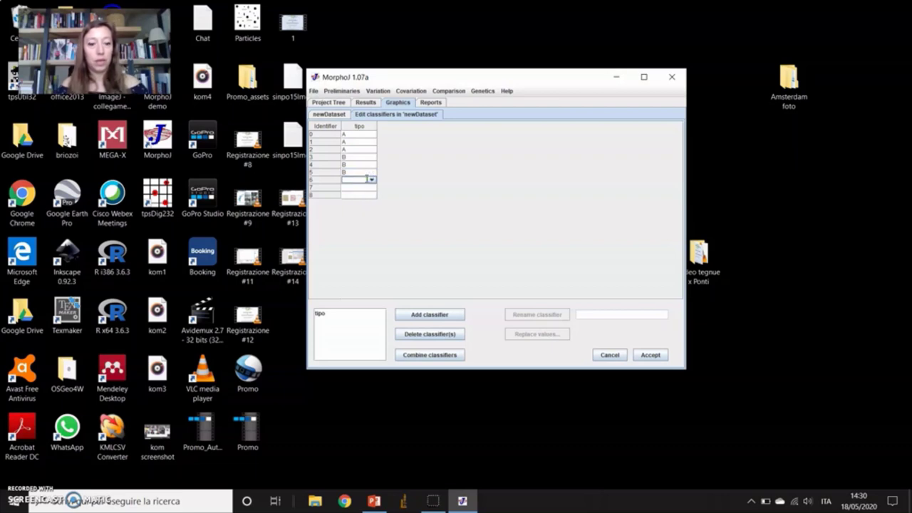
text(C)
click(372, 187)
click(373, 188)
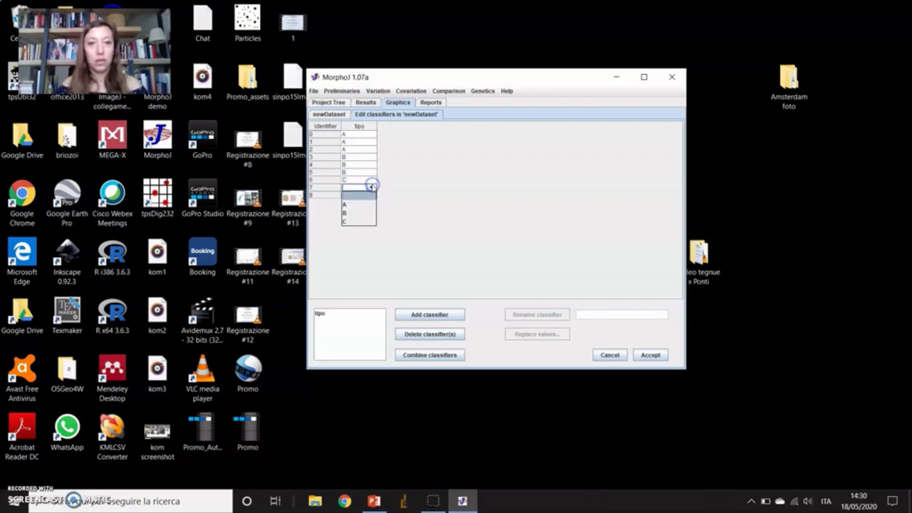
click(371, 221)
click(370, 195)
click(371, 195)
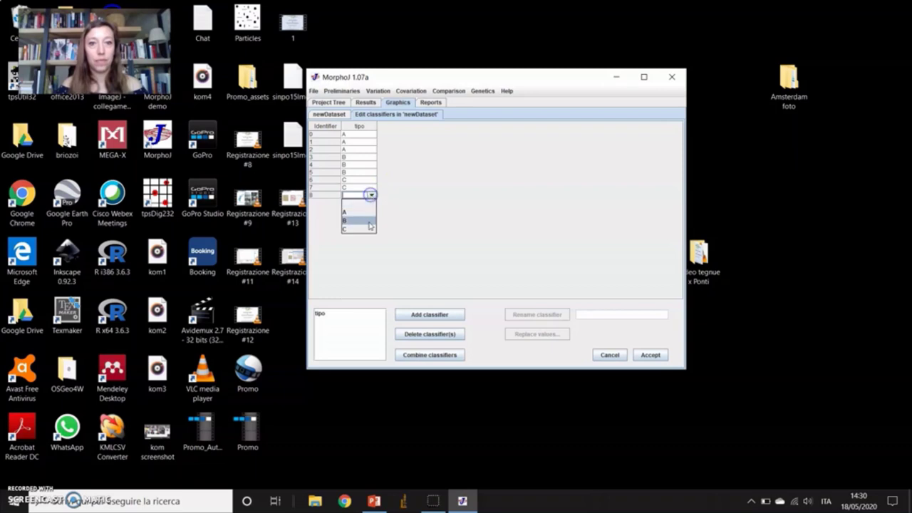
click(367, 228)
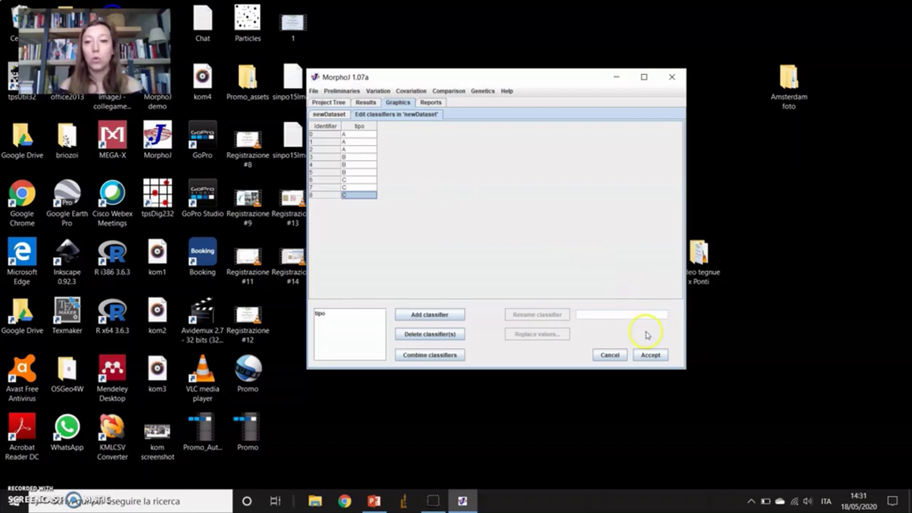
click(651, 356)
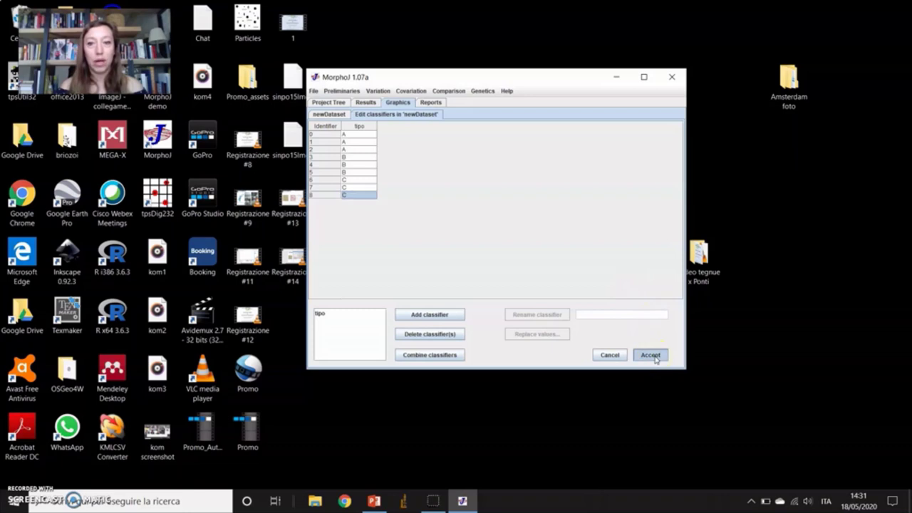
Step: Create a wireframe for newDataset linking landmarks 1 to 2, 2 to 3 and 3 to 1, and accept it
click(340, 90)
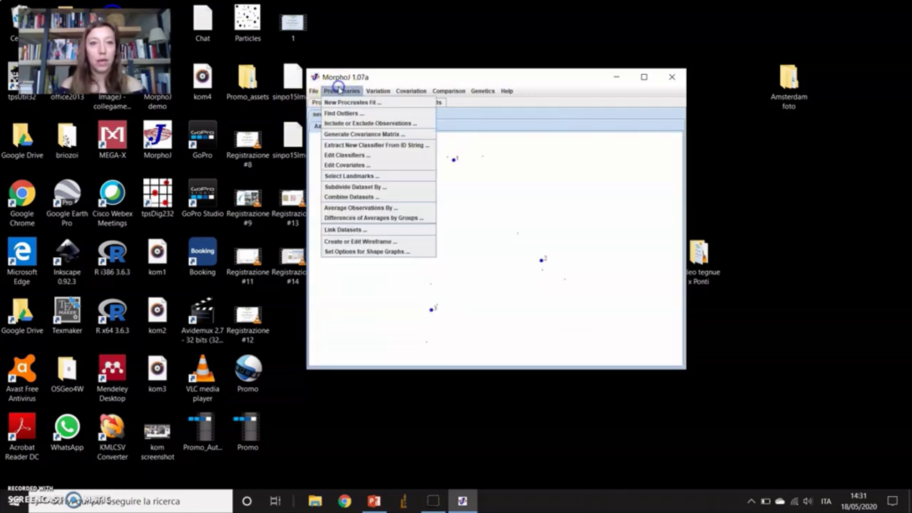
click(361, 242)
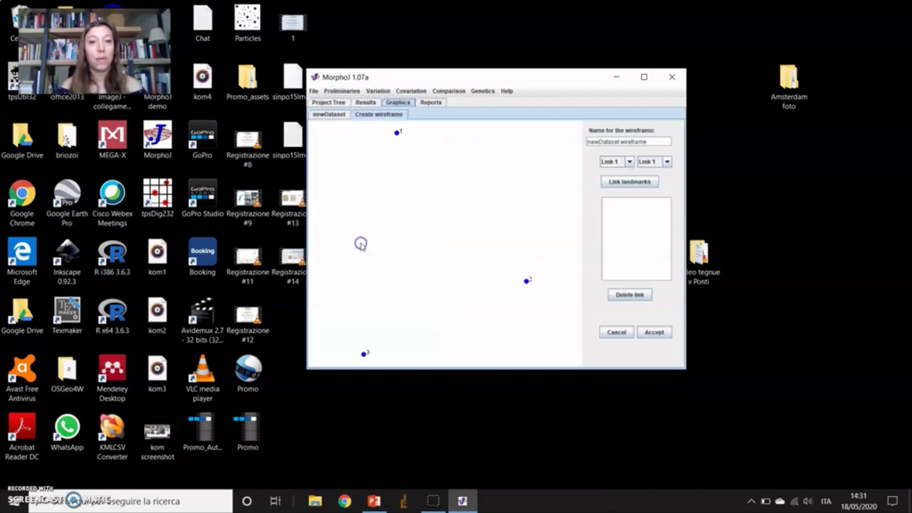
click(397, 133)
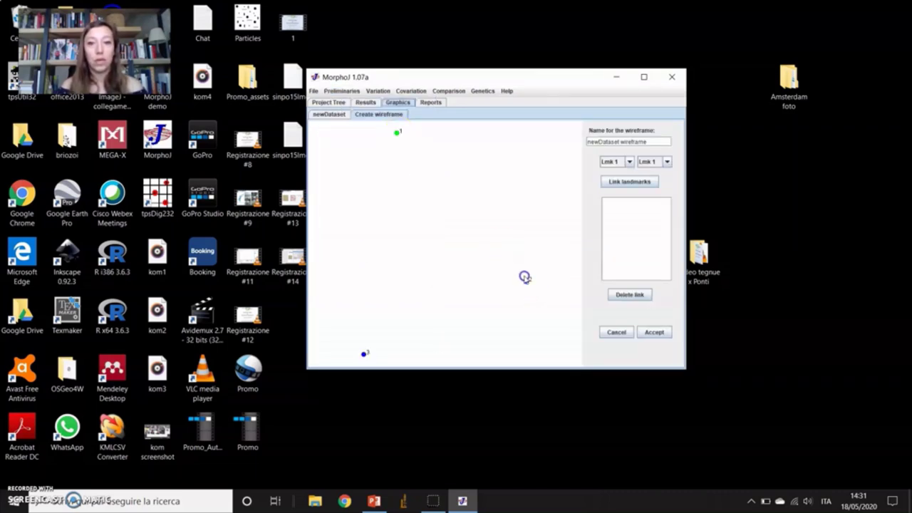
click(525, 280)
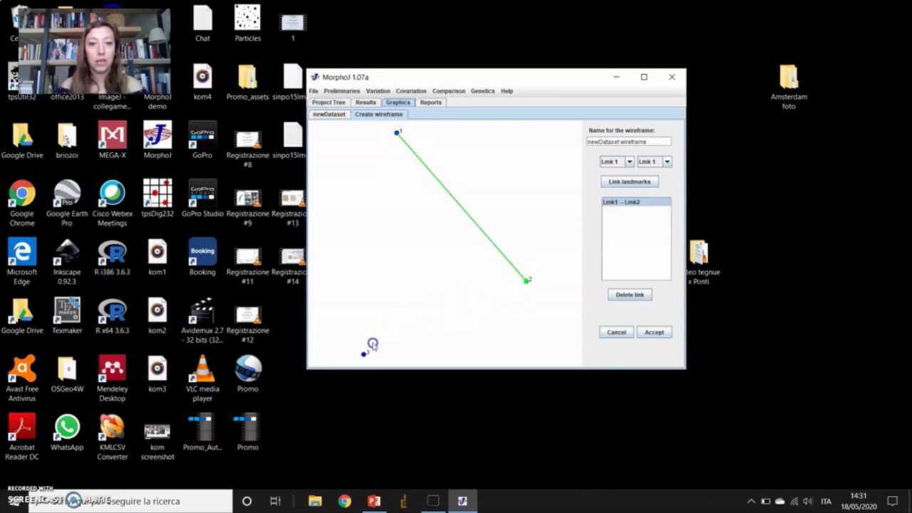
click(364, 354)
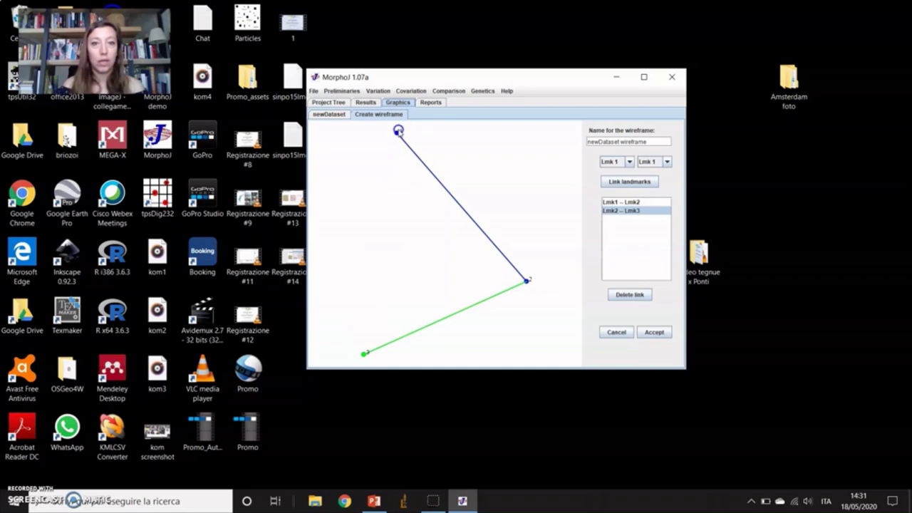
click(398, 130)
click(655, 332)
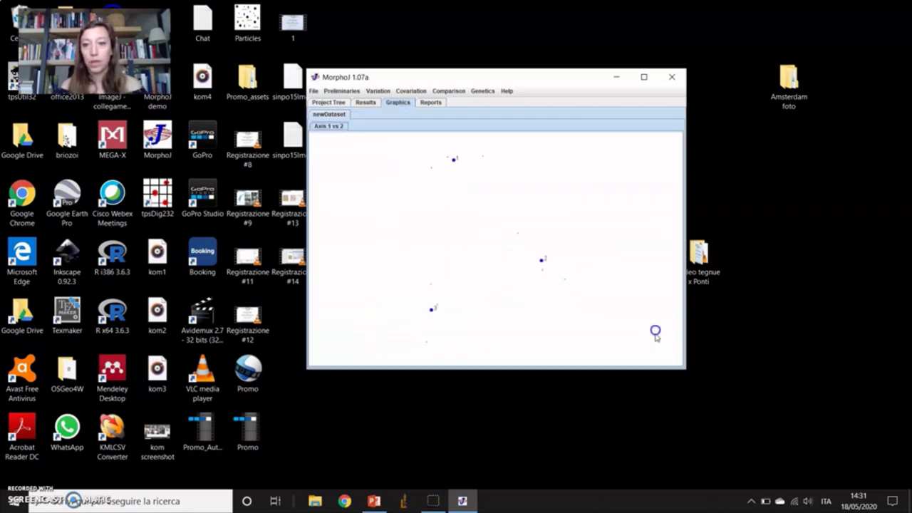
click(342, 92)
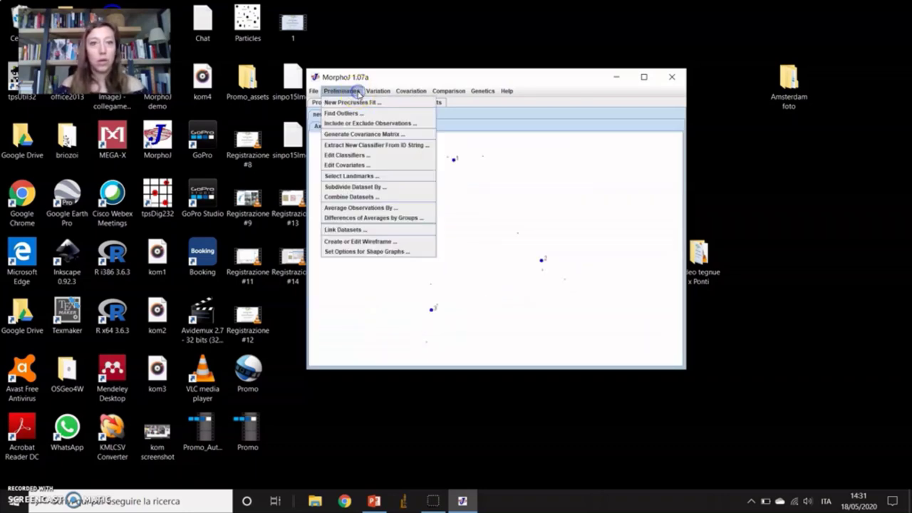
click(362, 133)
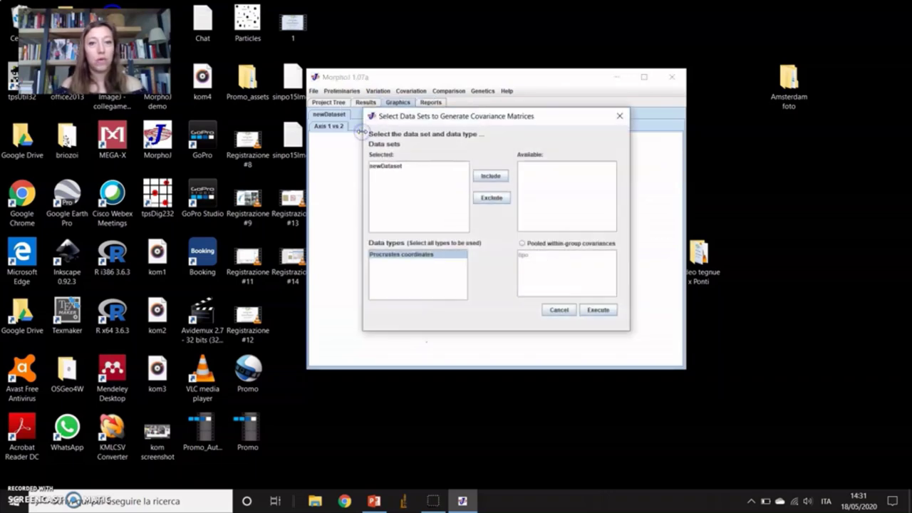
click(450, 165)
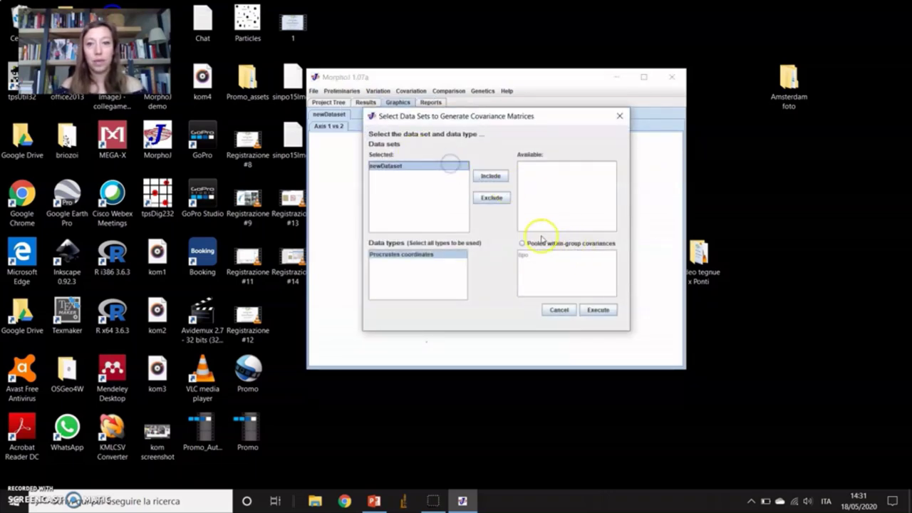
click(523, 243)
click(528, 255)
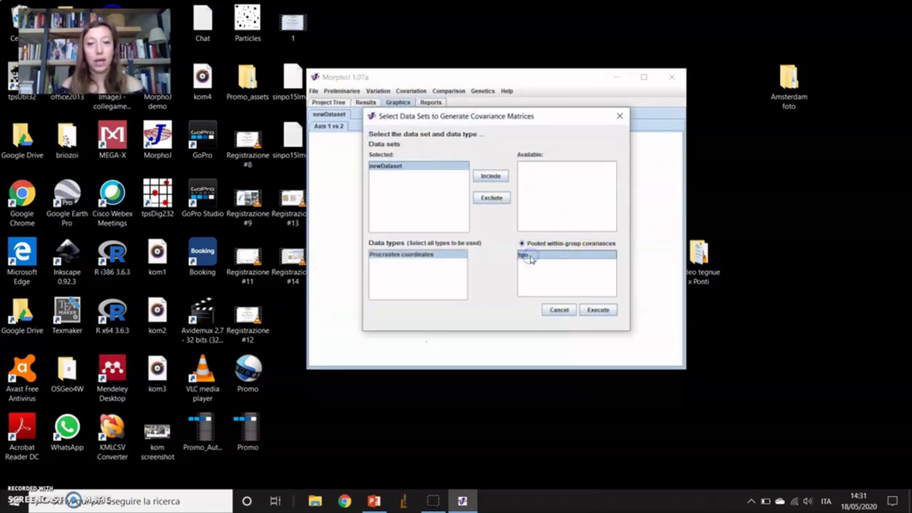
click(559, 310)
click(511, 300)
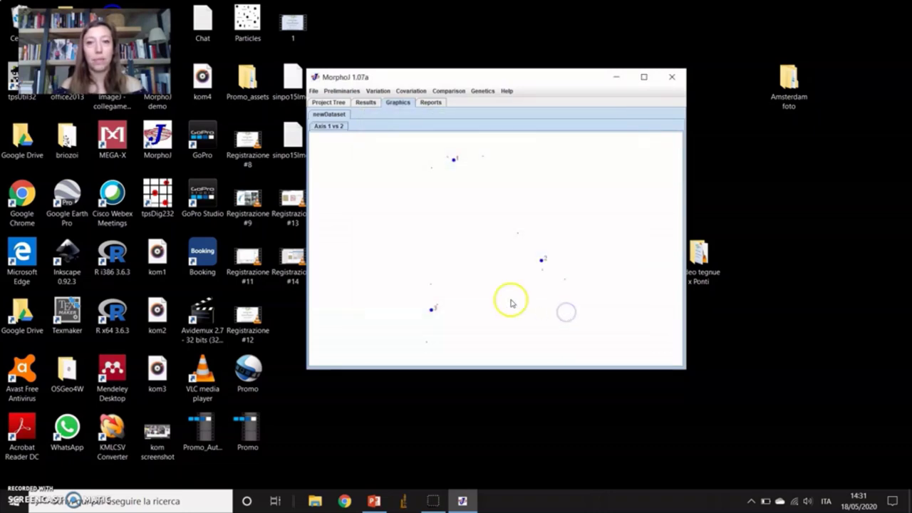
Step: Try to run a principal component analysis on the current selection
click(378, 92)
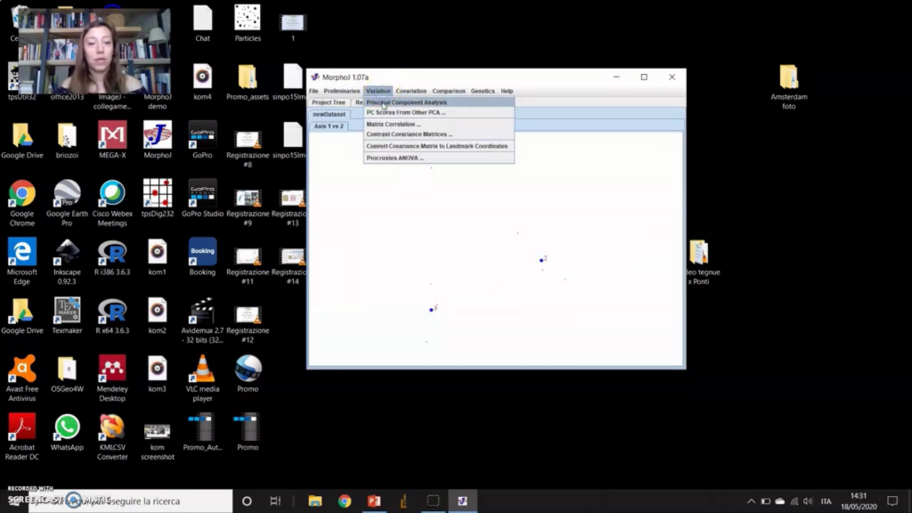
click(383, 103)
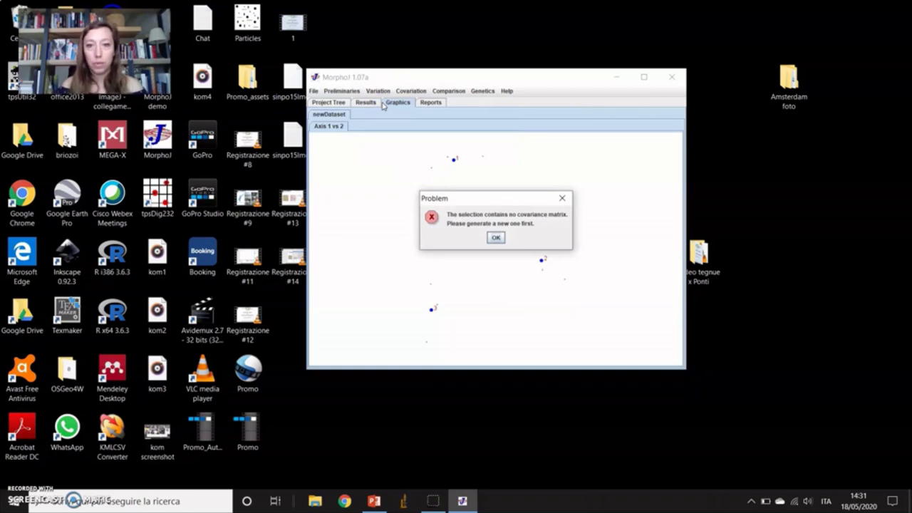
click(495, 237)
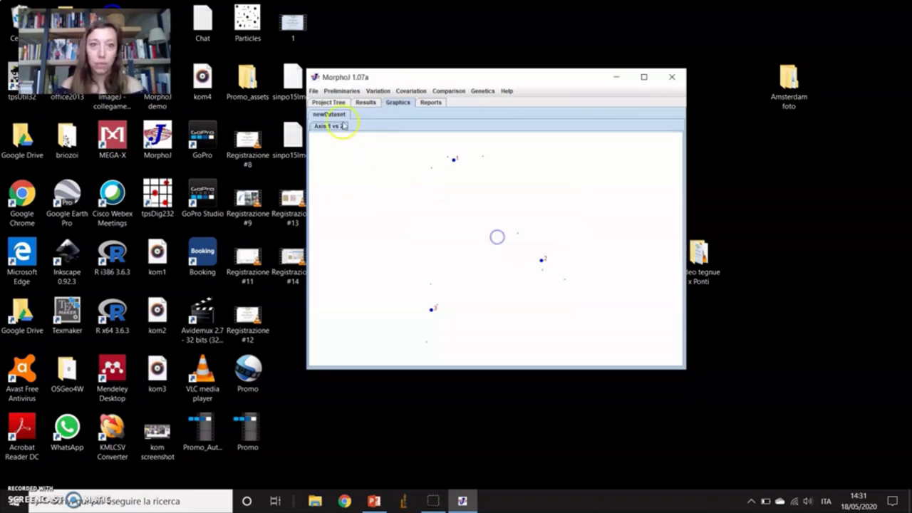
Step: Generate a covariance matrix from newDataset's Procrustes coordinates, using pooled within-group covariances by the tipo classifier
click(333, 102)
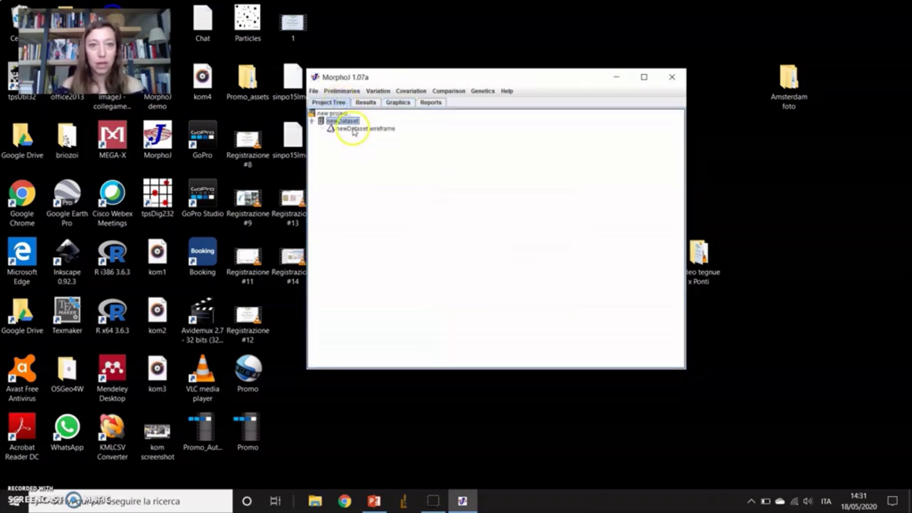
click(342, 91)
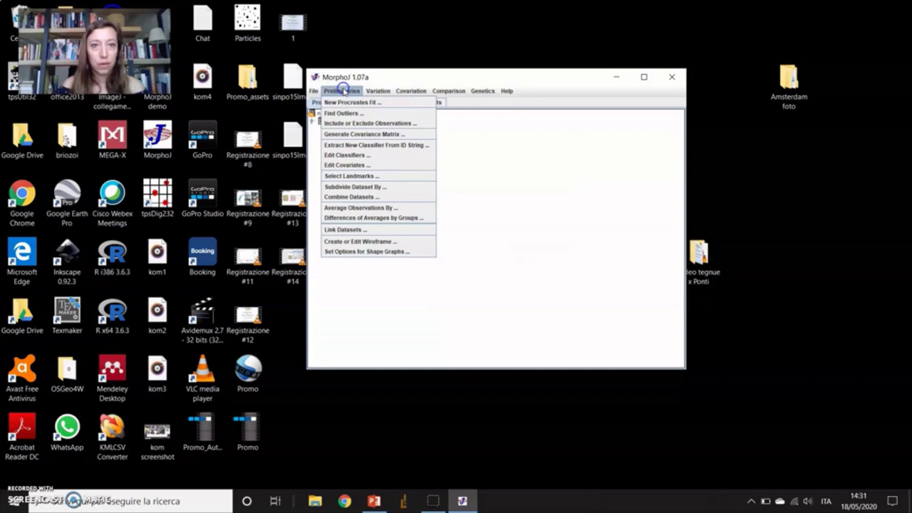
click(361, 135)
click(450, 170)
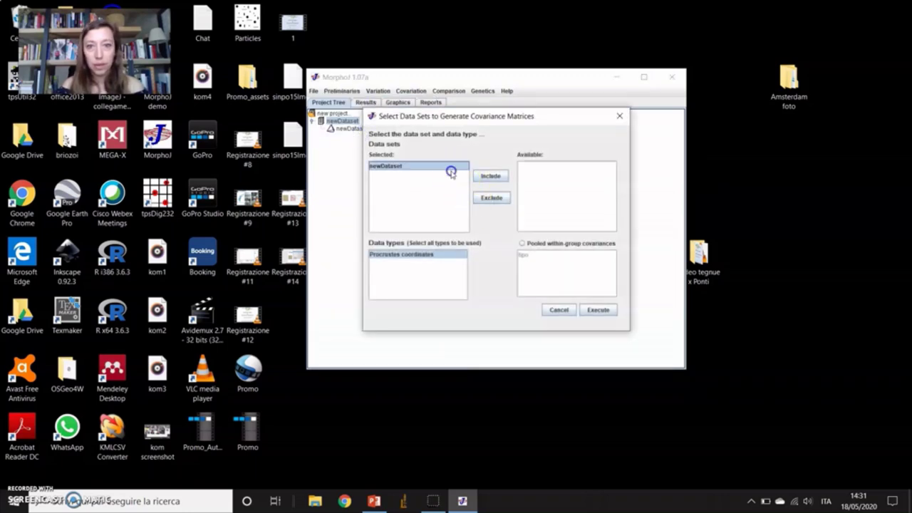
click(548, 243)
click(497, 175)
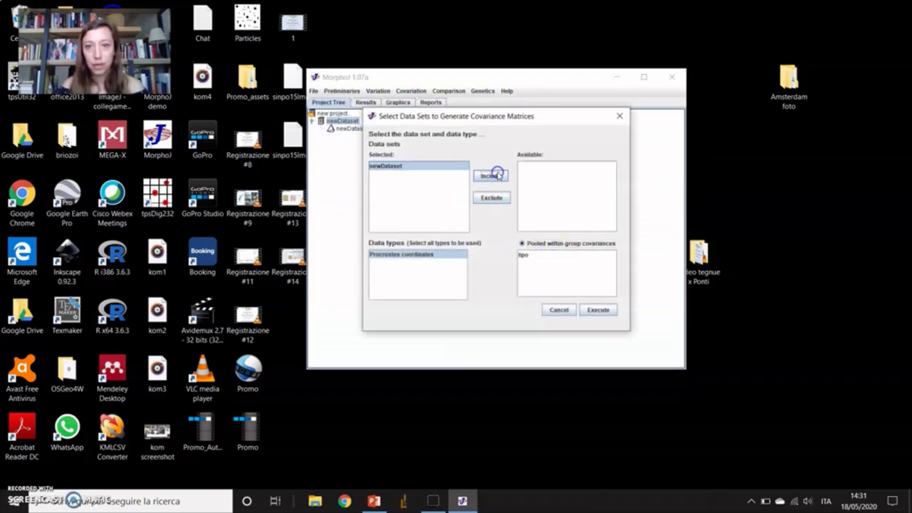
click(524, 254)
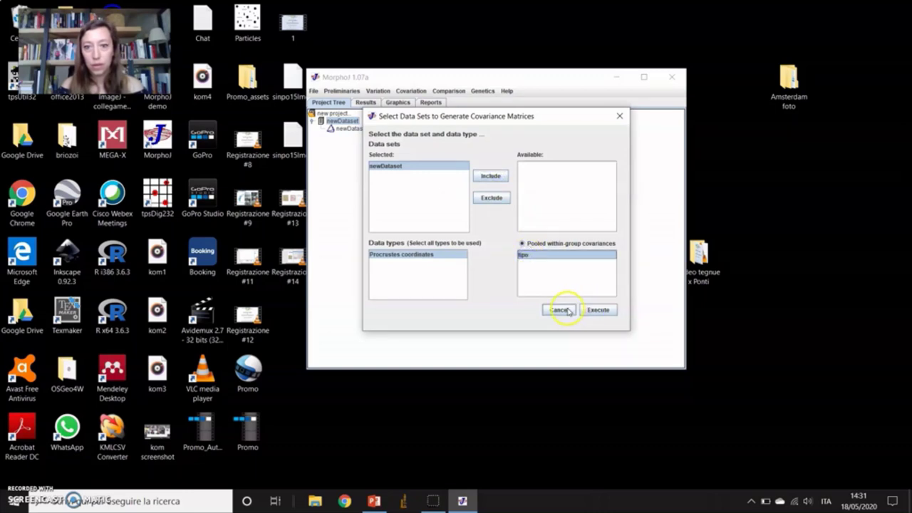
click(600, 309)
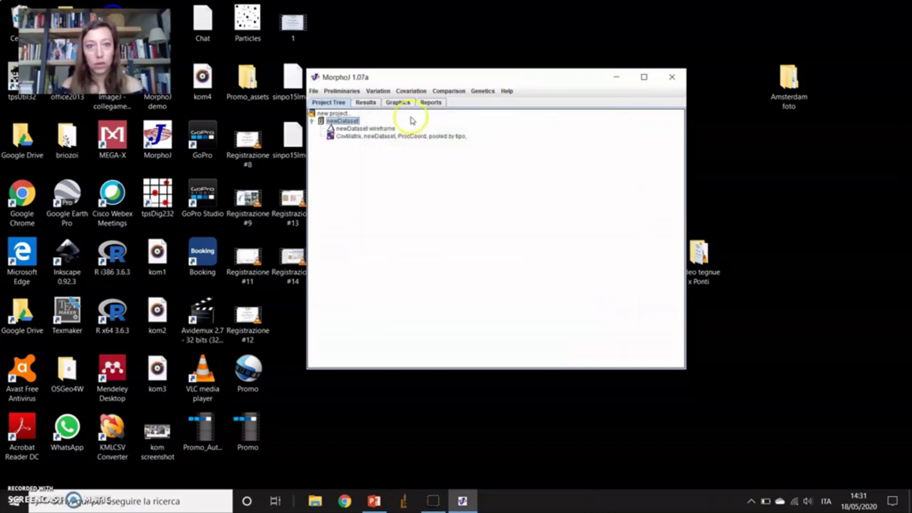
Step: Run a principal component analysis on the newDataset covariance matrix pooled by tipo
click(397, 135)
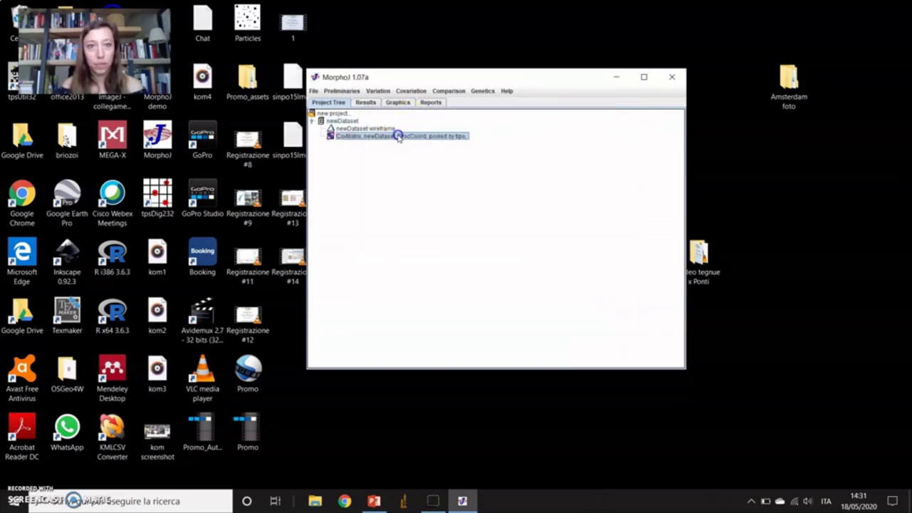
click(410, 91)
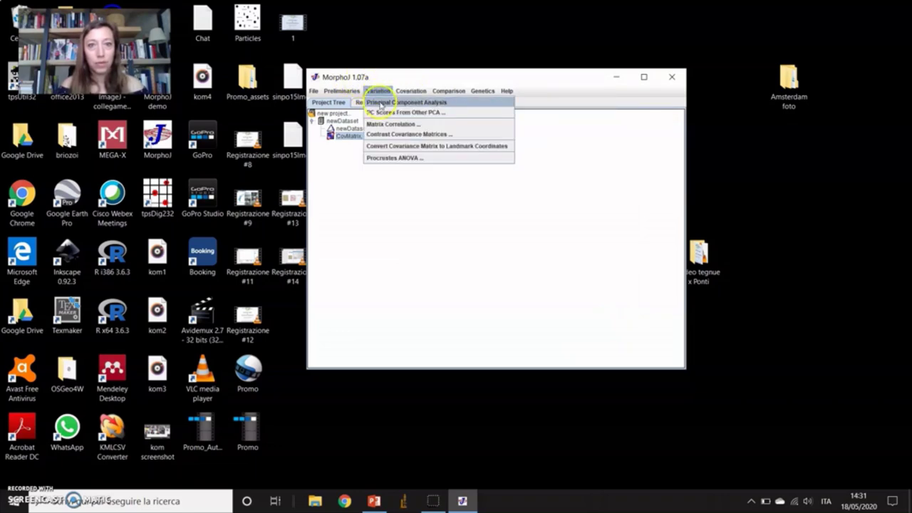
click(380, 102)
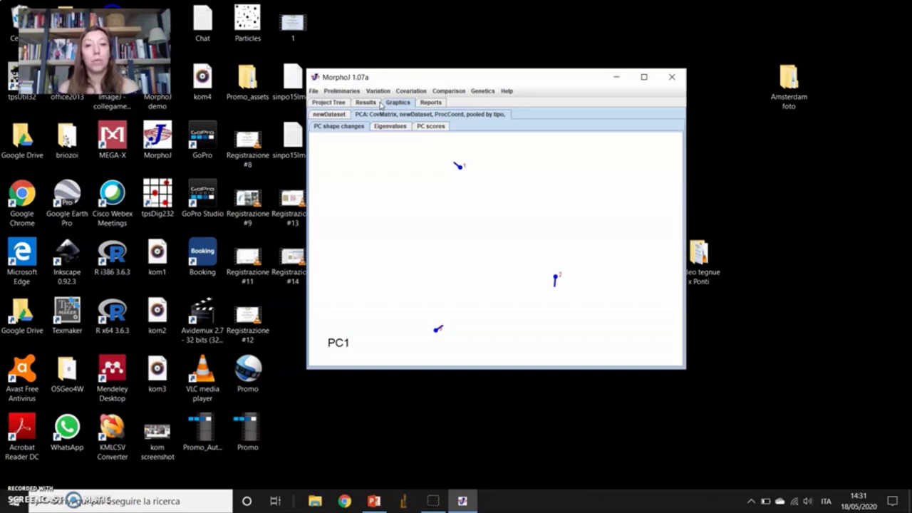
Step: Switch the PC1 shape-change graph first to a transformation grid and finally to a wireframe graph
right_click(547, 190)
mouse_move(585, 246)
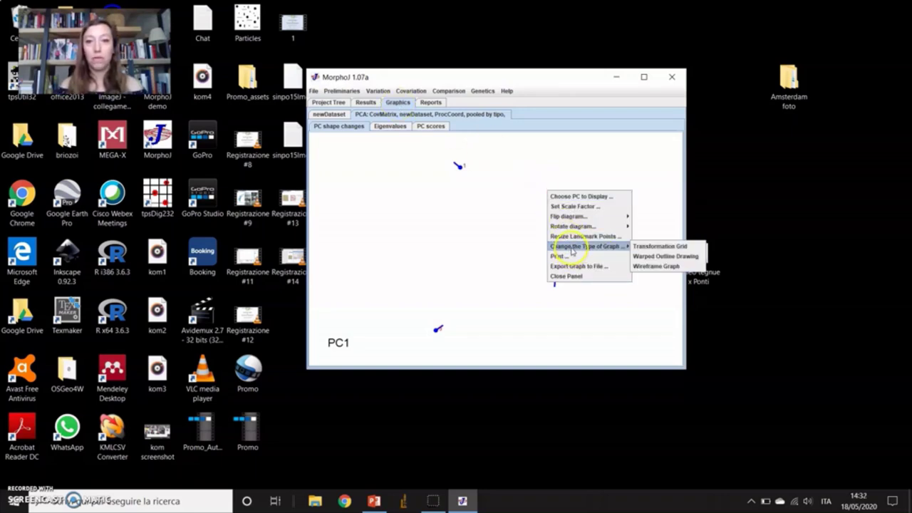
click(639, 245)
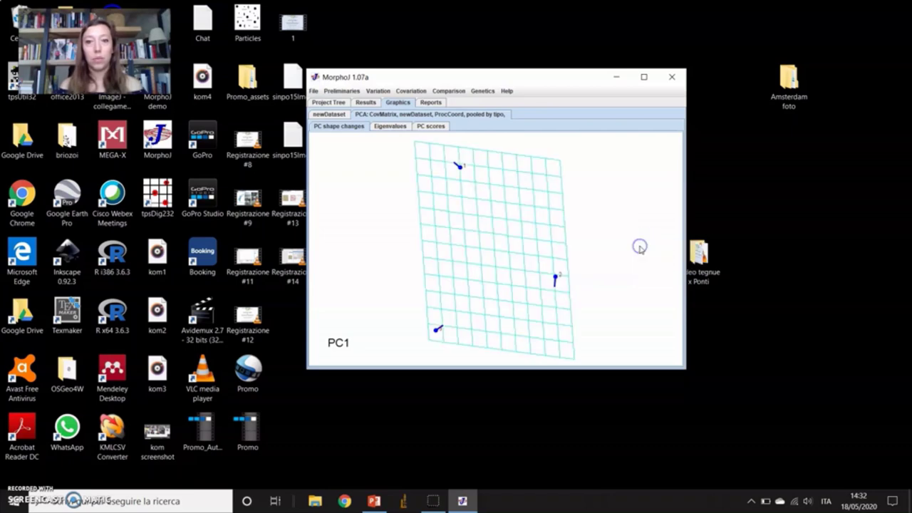
right_click(591, 237)
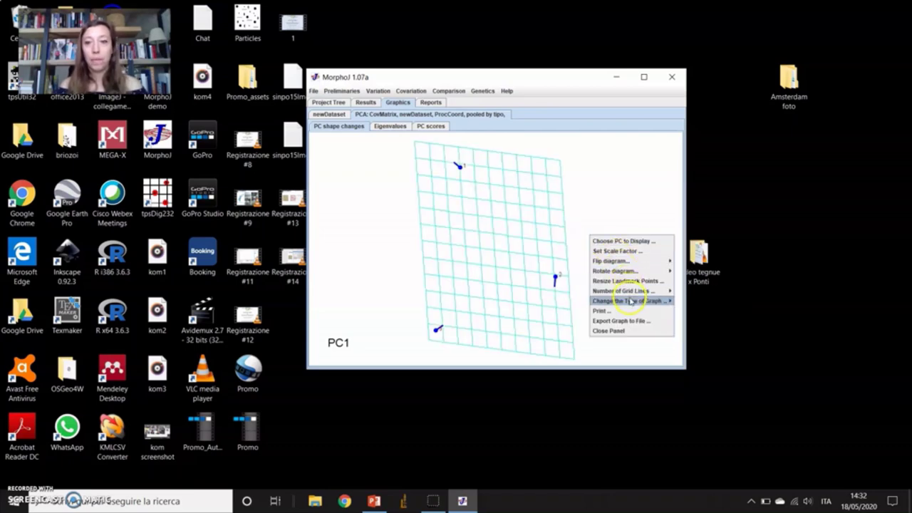
mouse_move(631, 300)
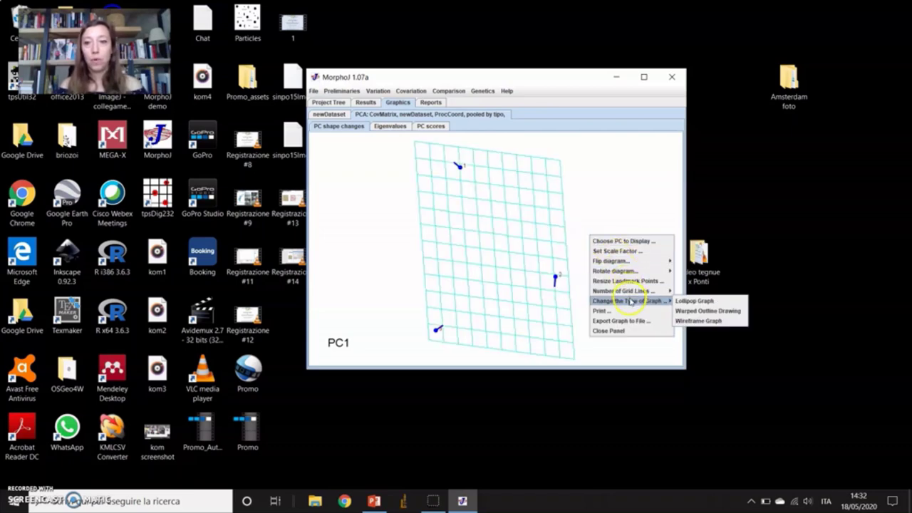
click(698, 320)
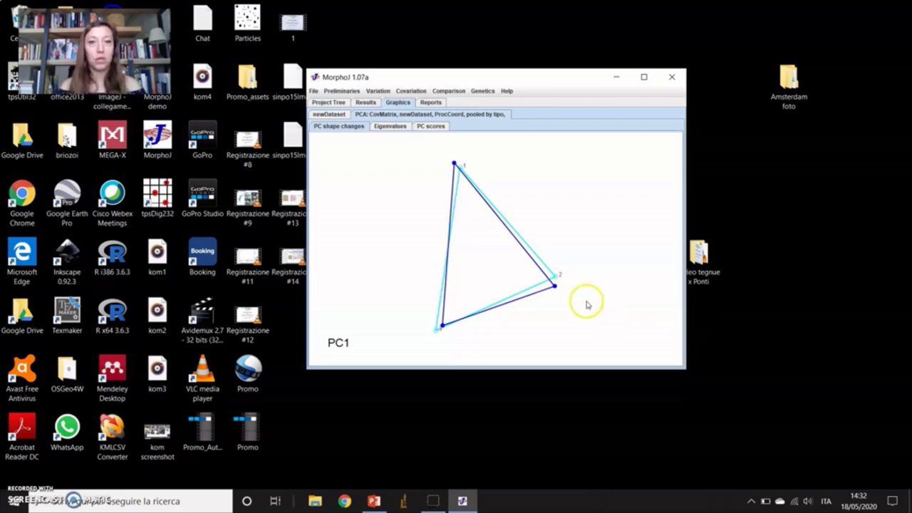
Step: View the PCA eigenvalues chart, and color the data points of the PC scores plot by the tipo classifier
click(384, 127)
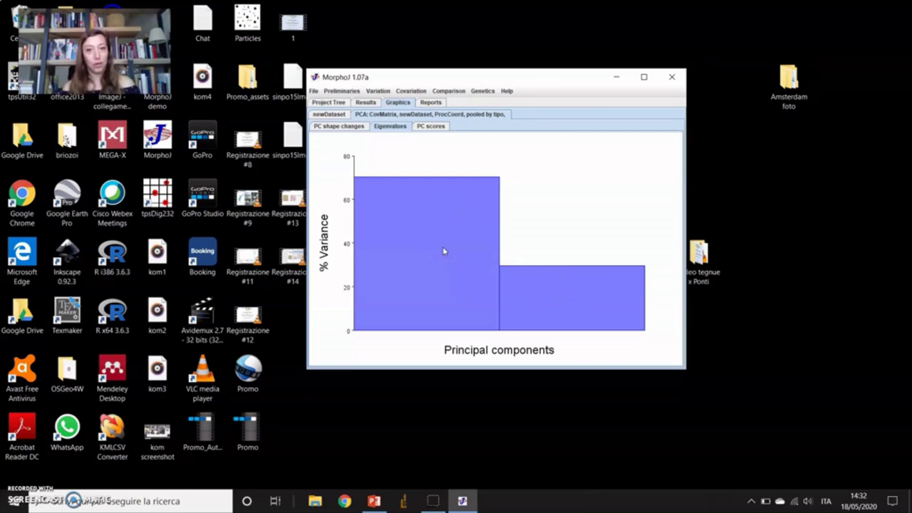
click(433, 126)
click(481, 193)
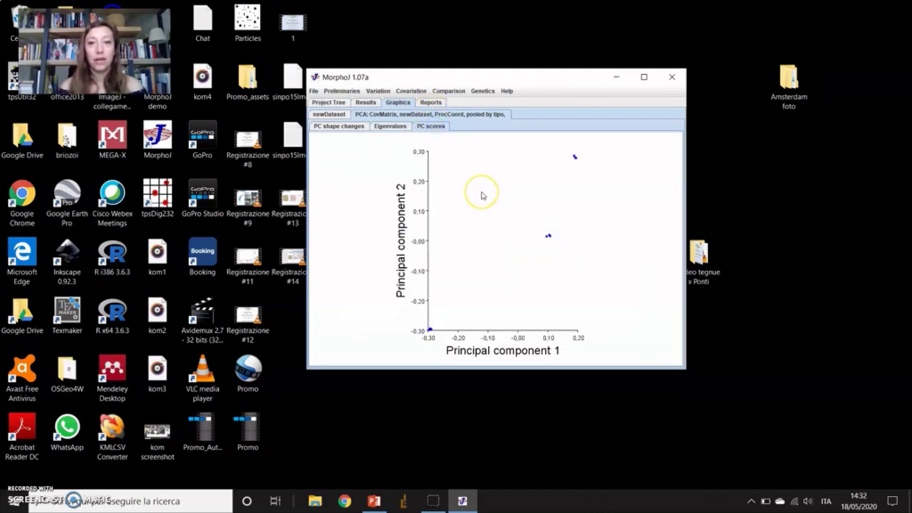
right_click(481, 195)
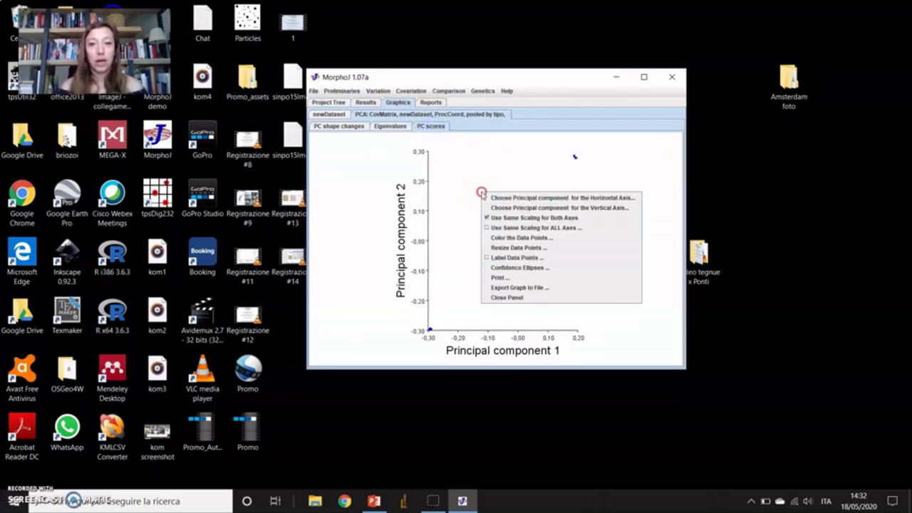
click(524, 240)
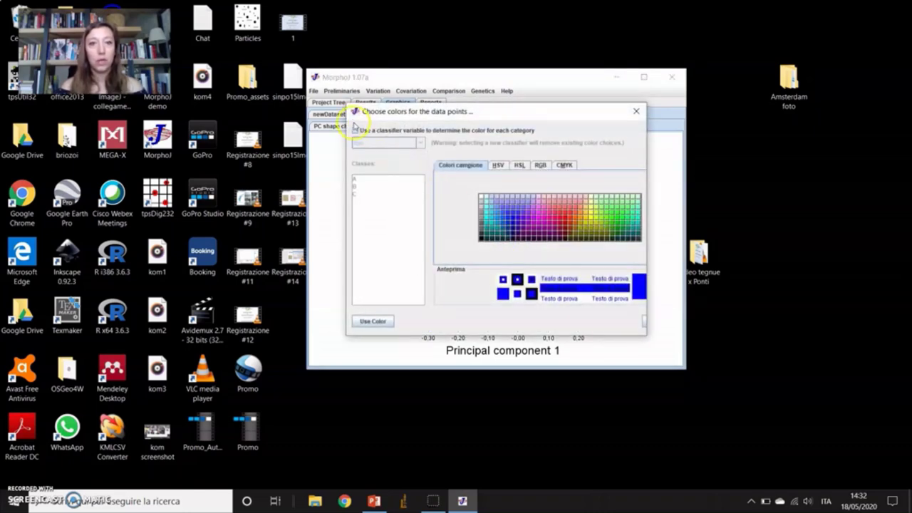
click(356, 132)
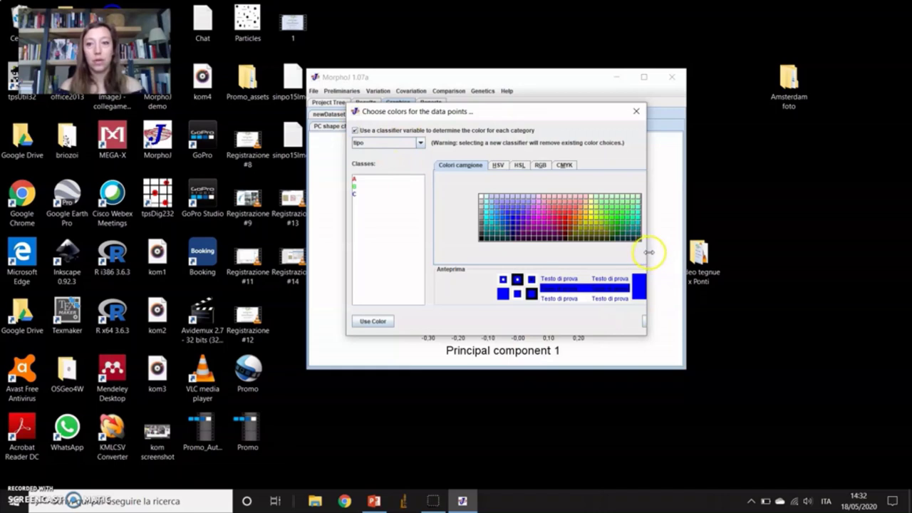
drag(648, 252, 739, 238)
click(716, 321)
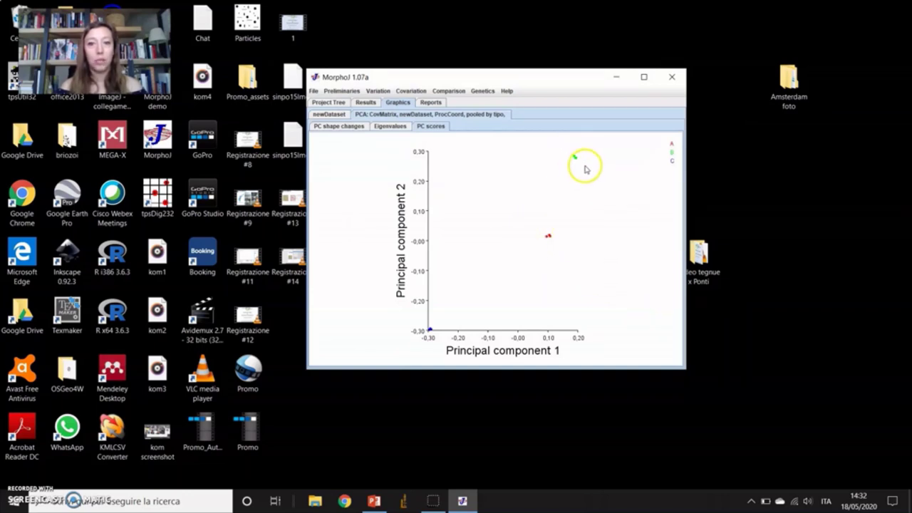
Step: Add equal frequency ellipses with probability 0.9 to the PC scores plot, grouped and colored by the tipo classifier
click(537, 240)
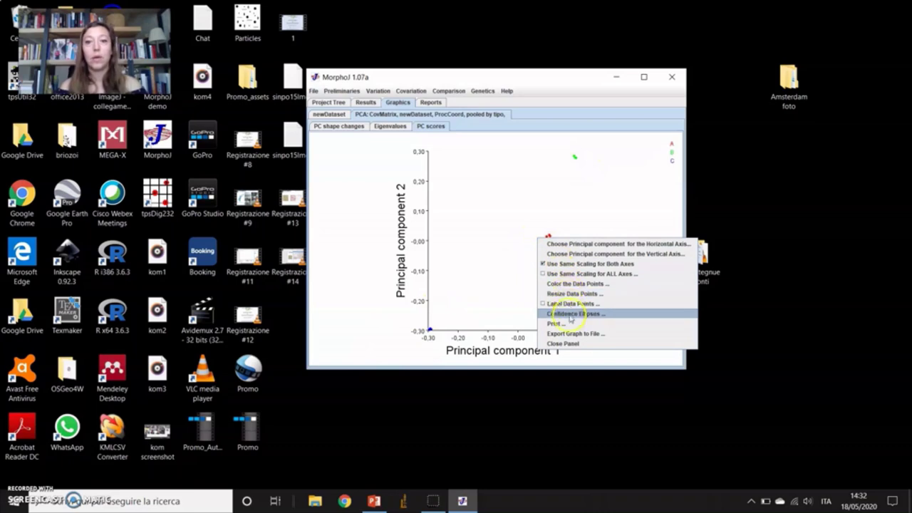
click(570, 314)
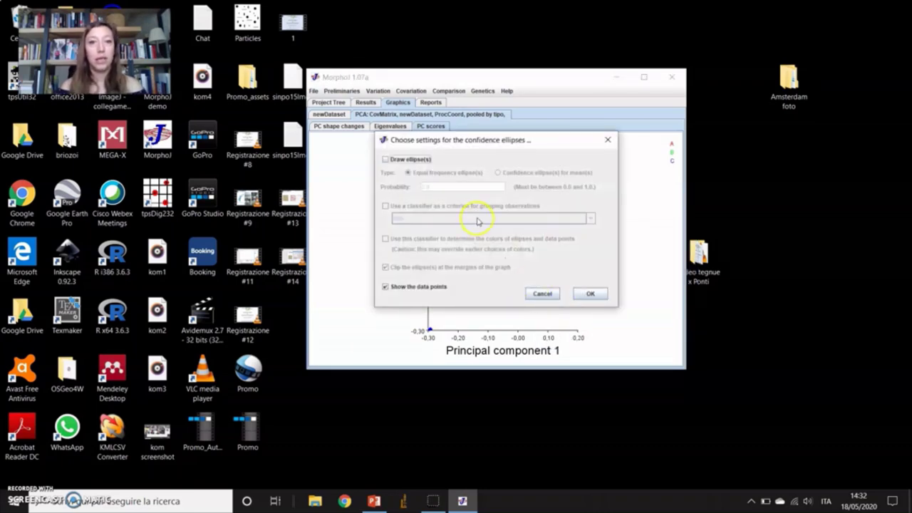
click(385, 160)
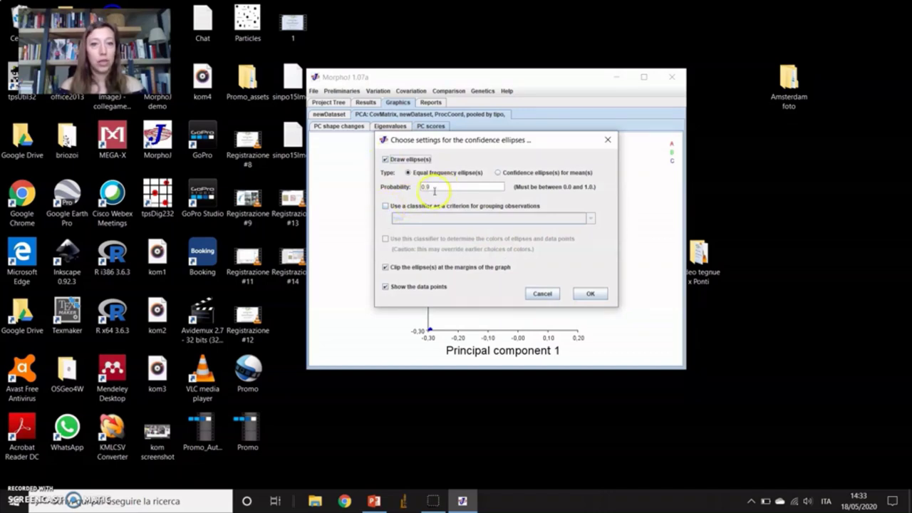
click(386, 207)
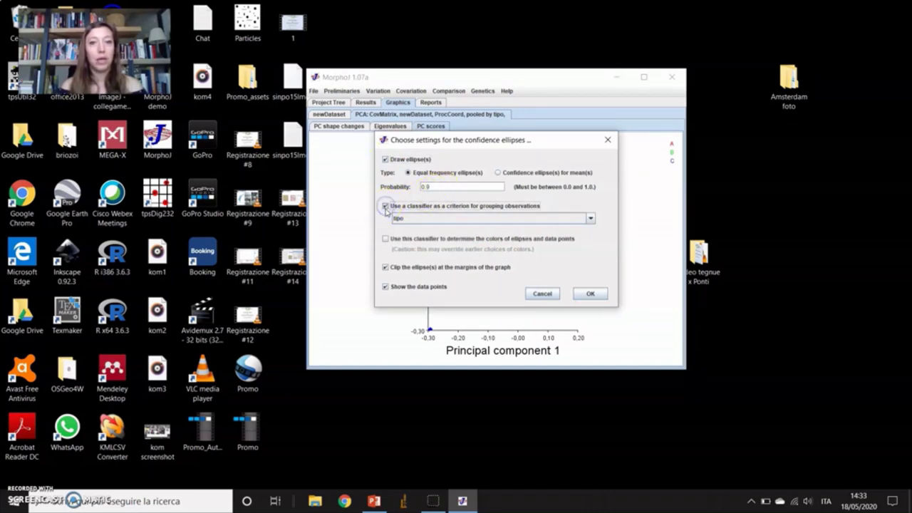
click(385, 240)
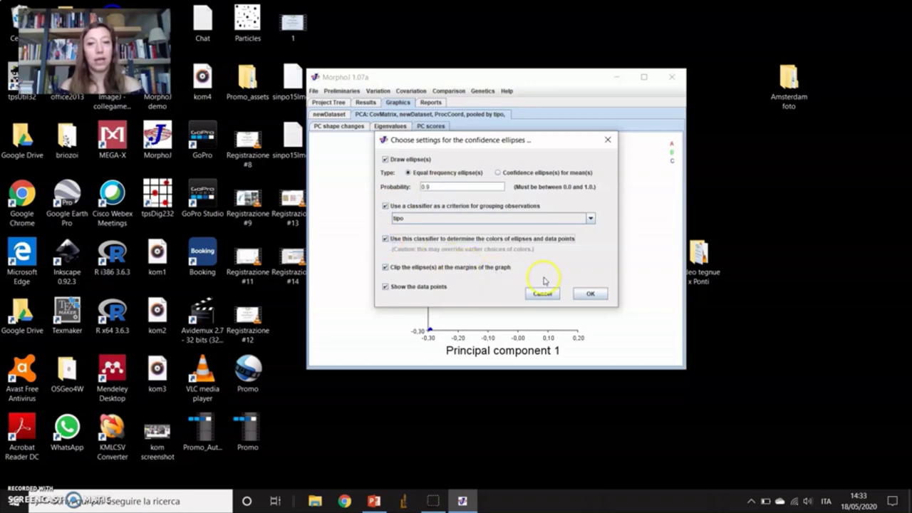
click(589, 293)
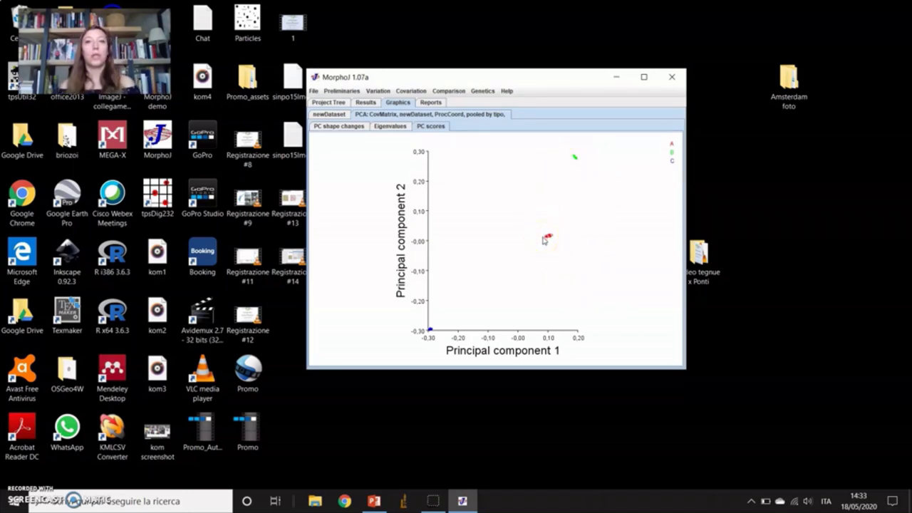
Step: Set up a regression analysis with newDataset Centroid Size as the dependent variable and the PC scores PC1 and PC2 as independent variables
click(422, 91)
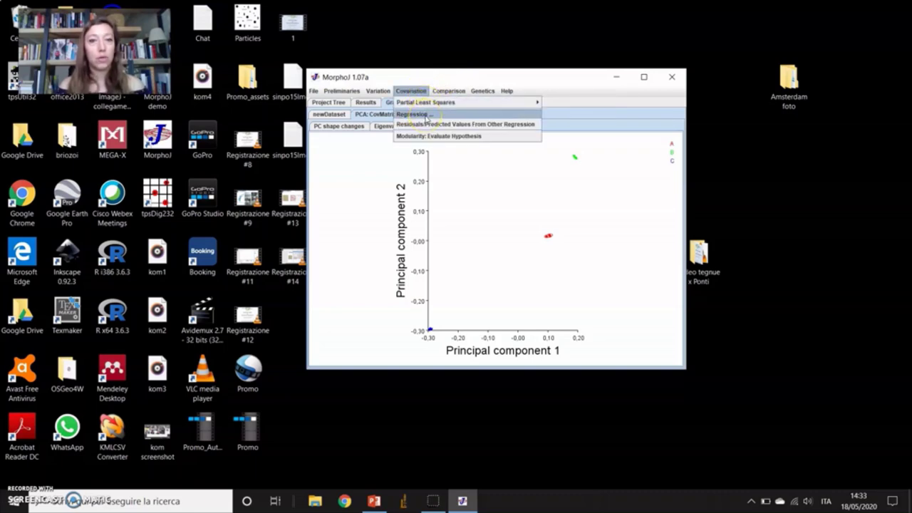
click(426, 115)
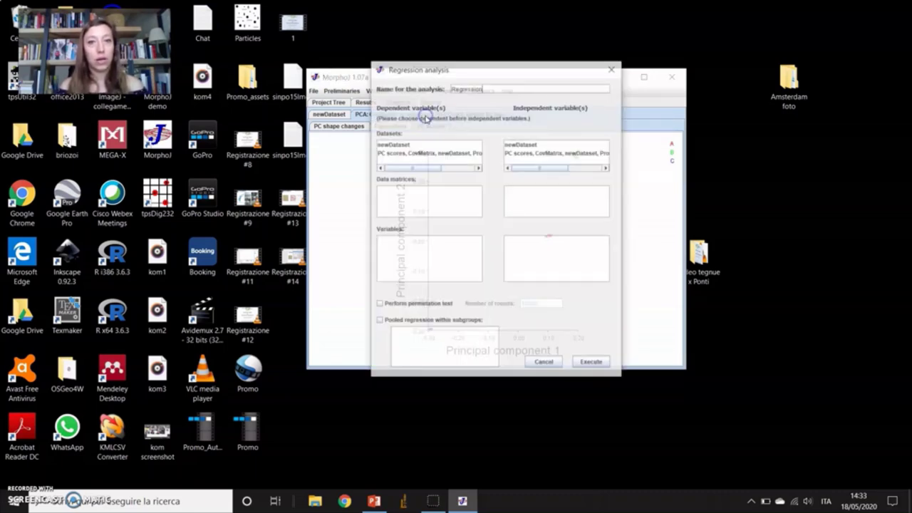
click(432, 143)
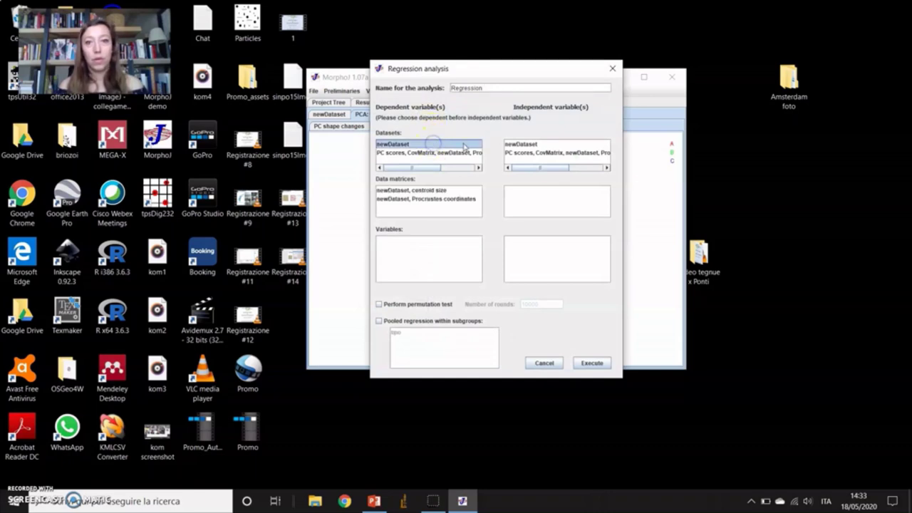
click(526, 153)
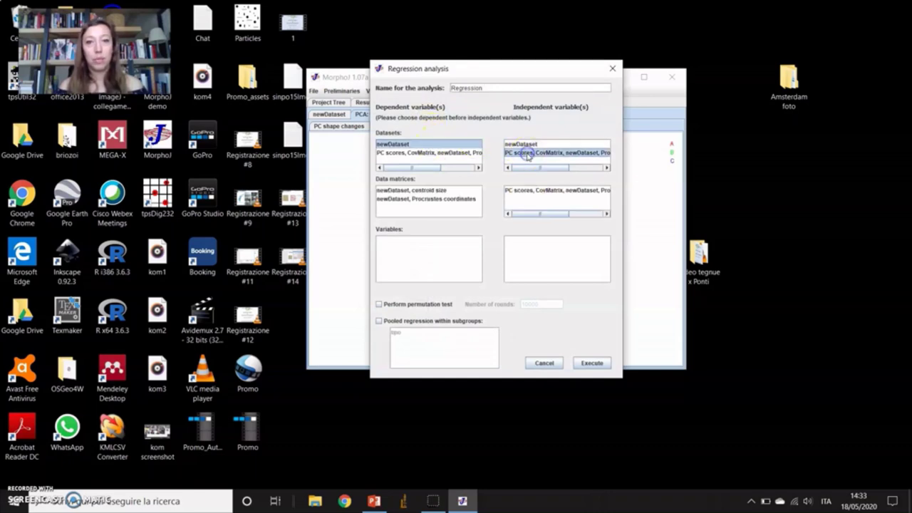
click(456, 190)
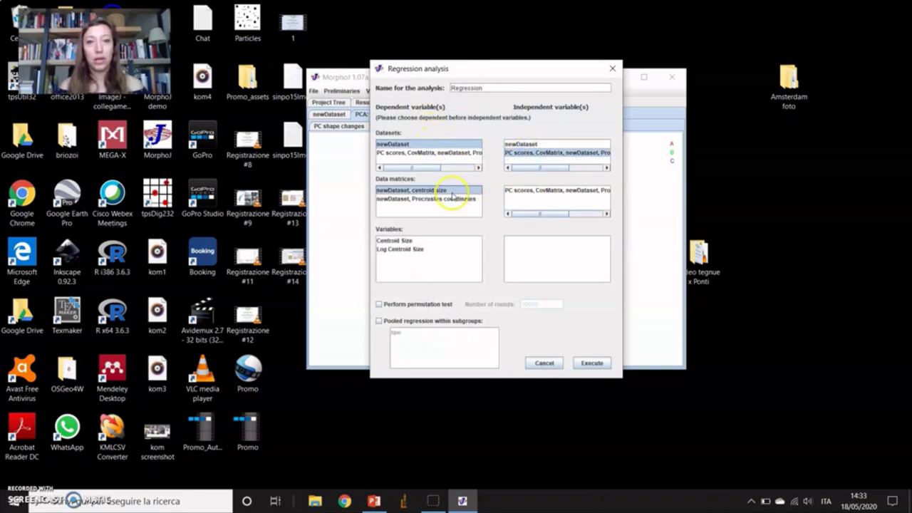
click(556, 190)
click(423, 240)
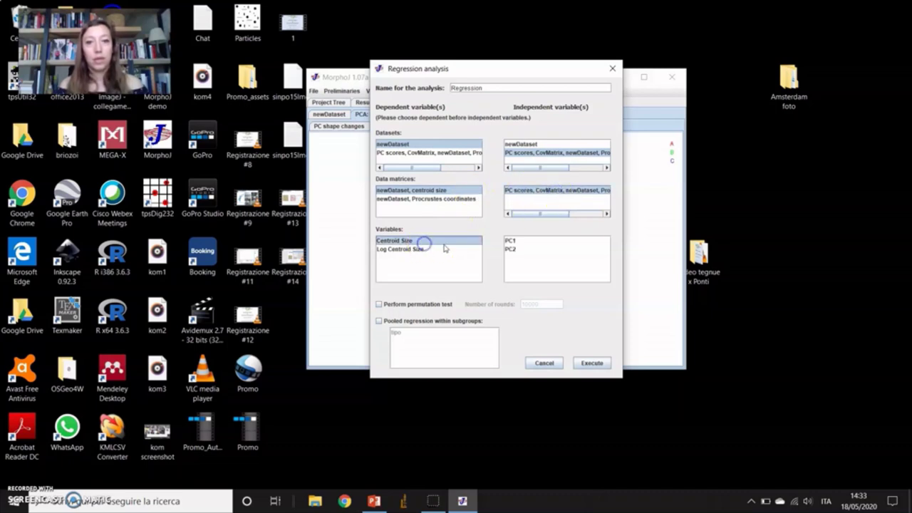
click(541, 241)
key(shift+Down)
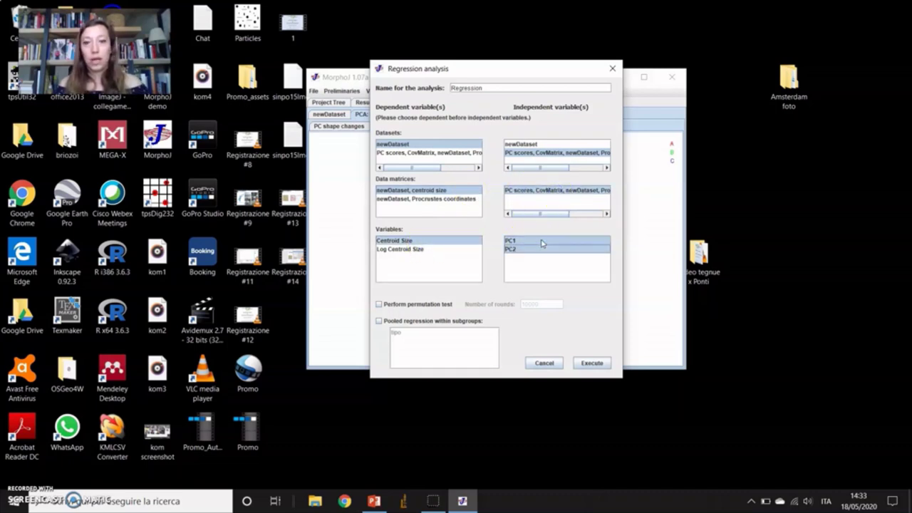
Step: Run the regression with a permutation test of 10000 rounds, pooled within the tipo subgroups
click(436, 305)
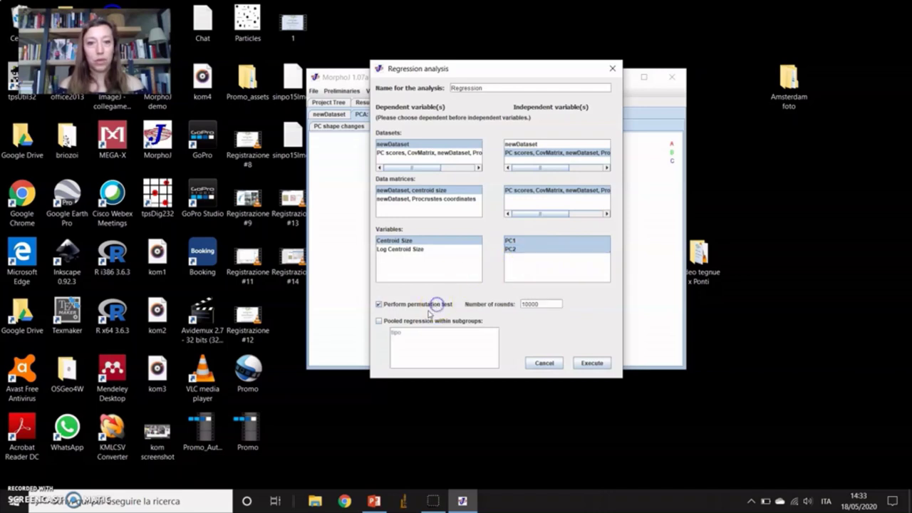
click(423, 321)
click(487, 333)
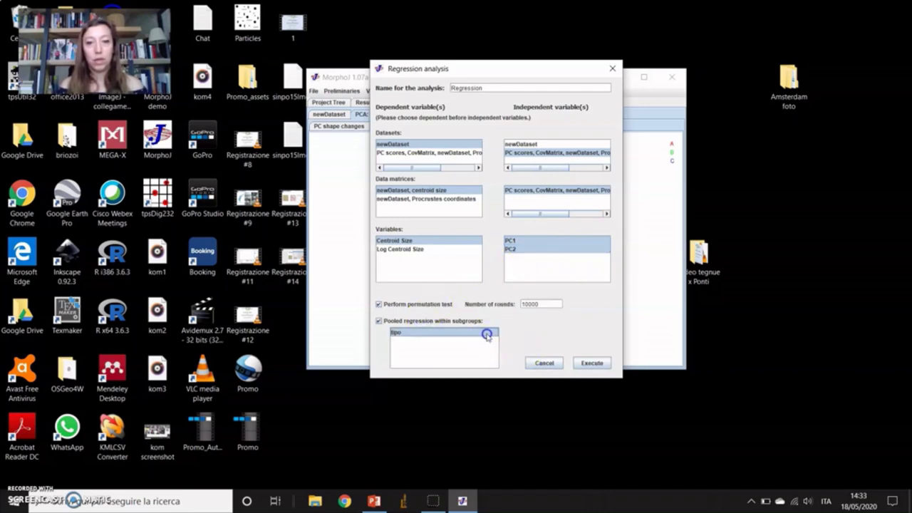
click(592, 363)
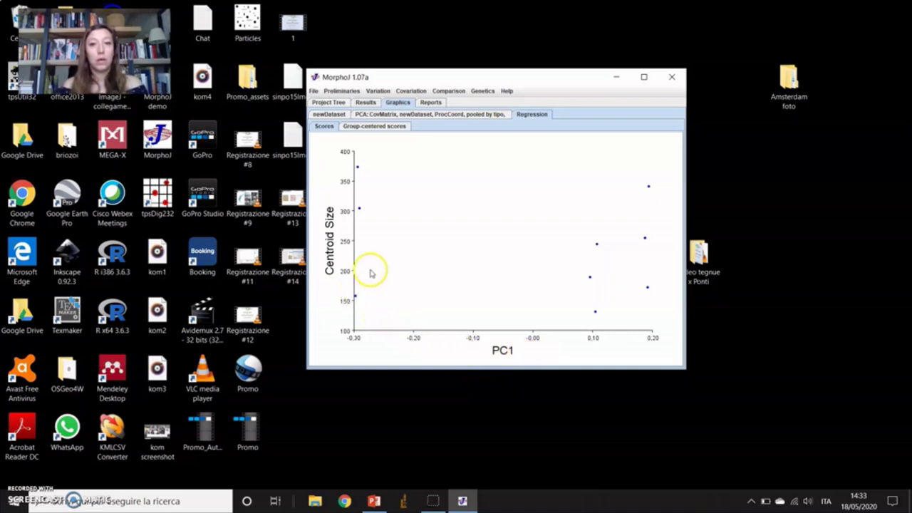
Step: Color the data points of the regression scores plot by the tipo classifier
right_click(402, 216)
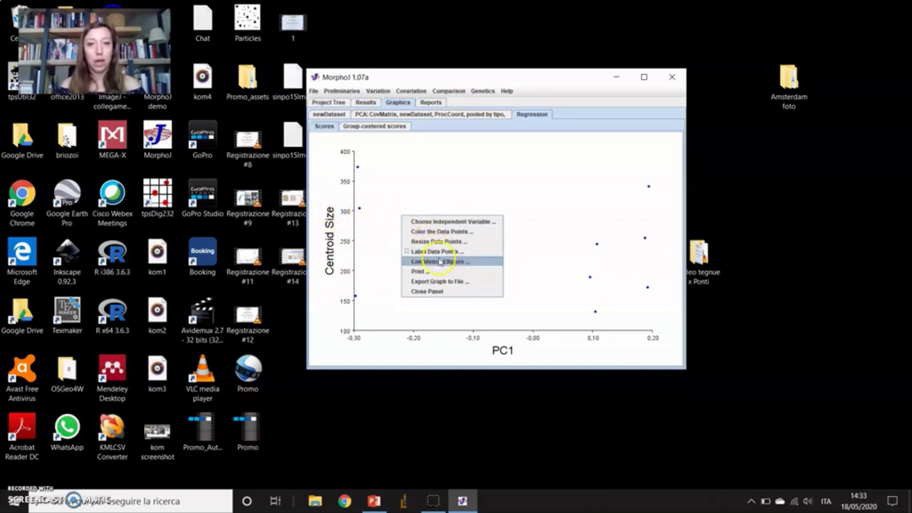
click(436, 232)
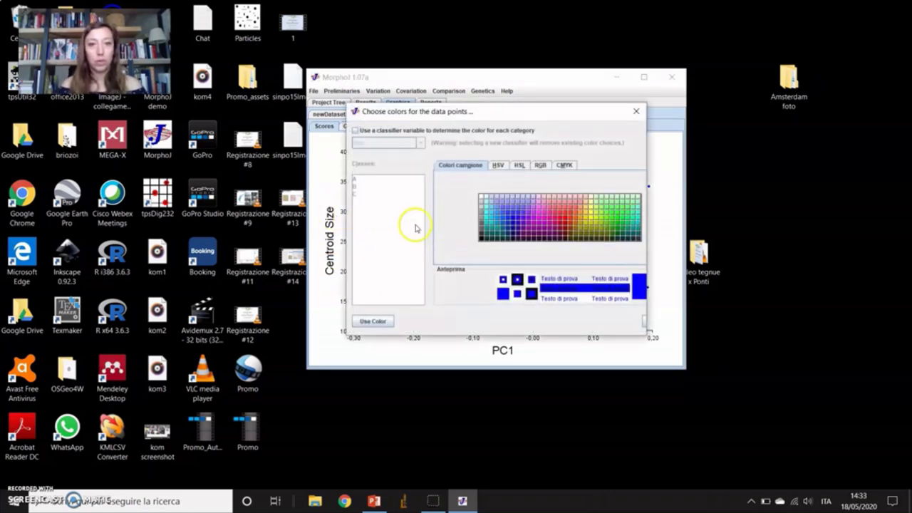
click(385, 130)
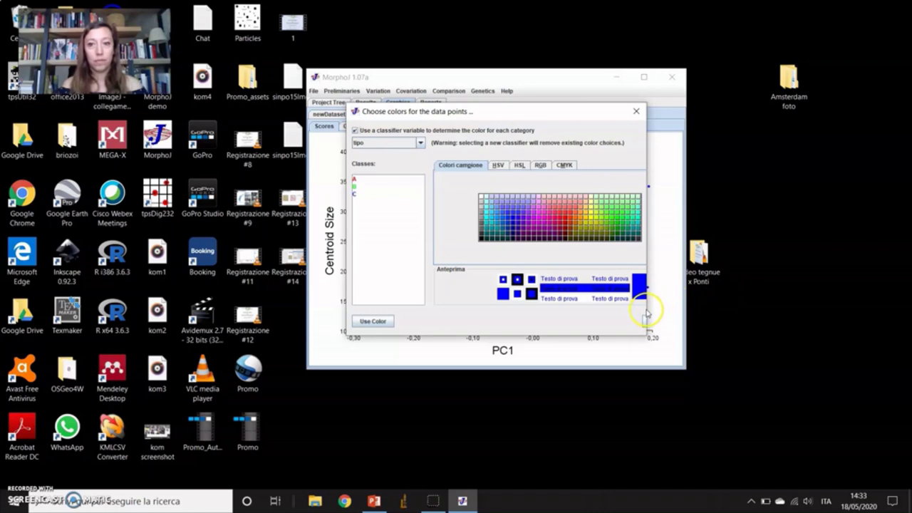
drag(646, 310, 736, 309)
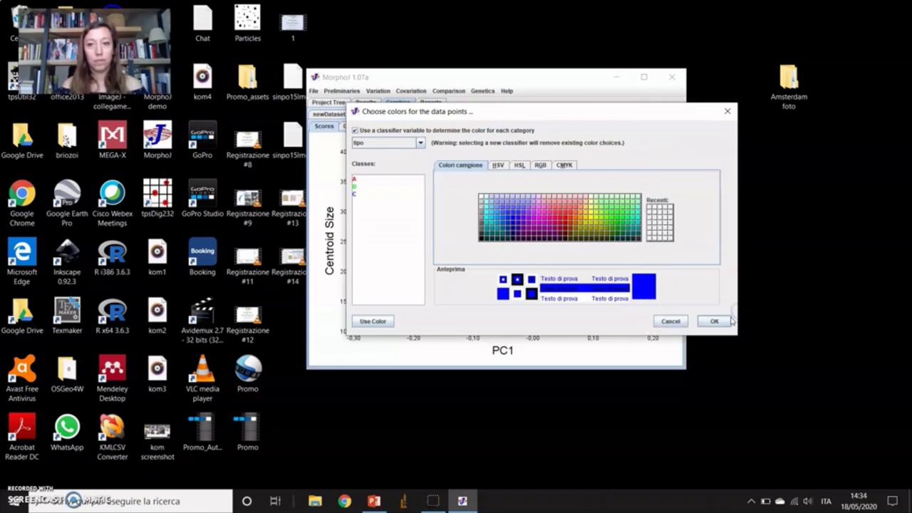
click(728, 322)
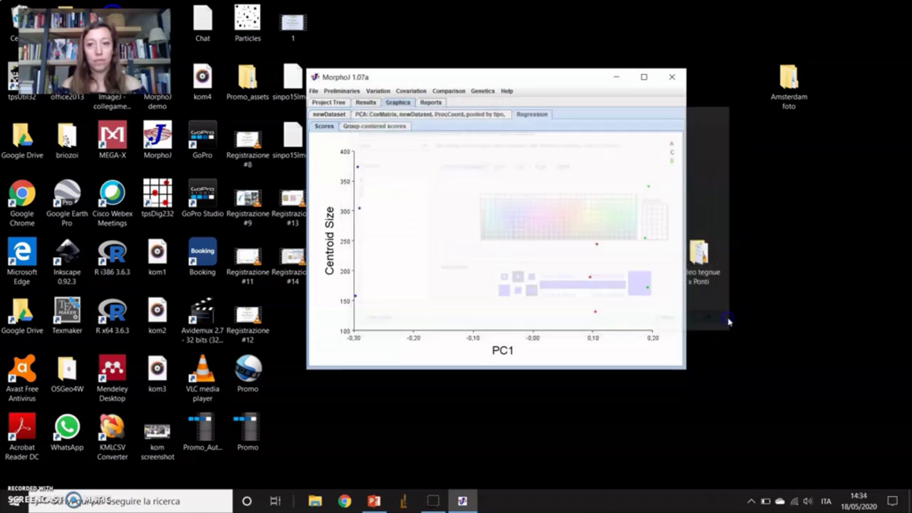
Step: Add equal frequency ellipses with probability 0.9 to the regression scores plot, grouped and colored by the tipo classifier
right_click(394, 169)
click(418, 214)
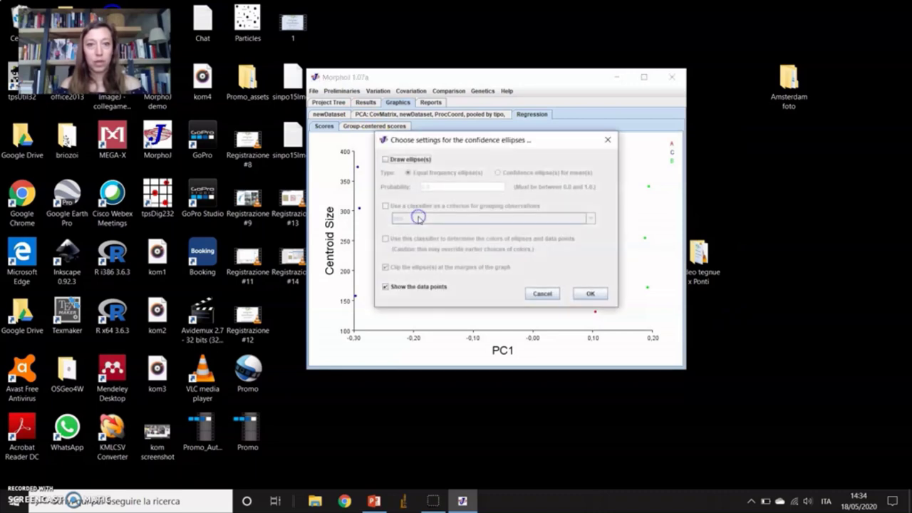
click(386, 159)
click(386, 206)
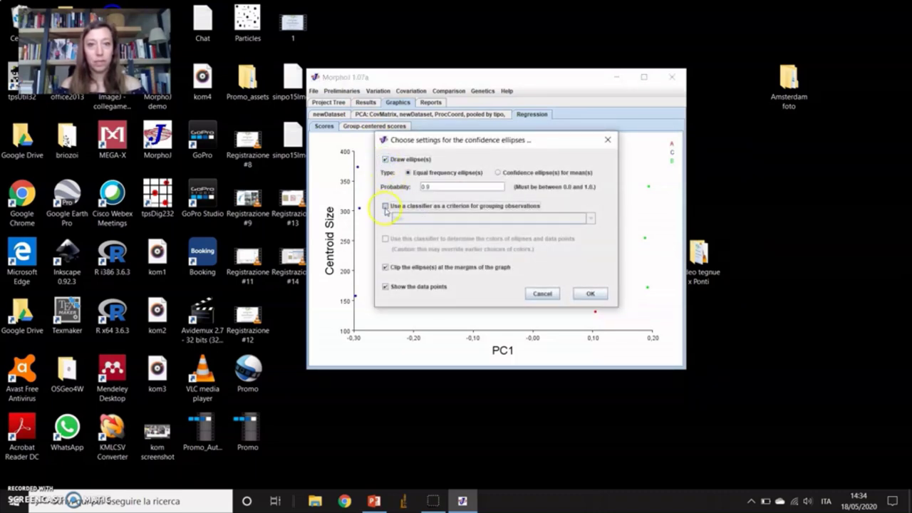
click(387, 238)
click(585, 294)
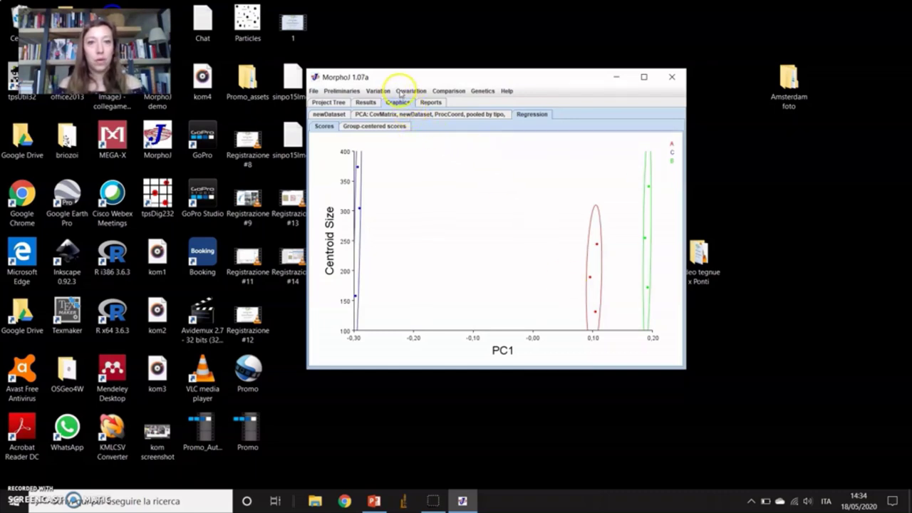
Step: Run a discriminant function analysis on the newDataset Procrustes coordinates grouped by tipo, including all group pairs and a permutation test with 1000 runs
click(445, 90)
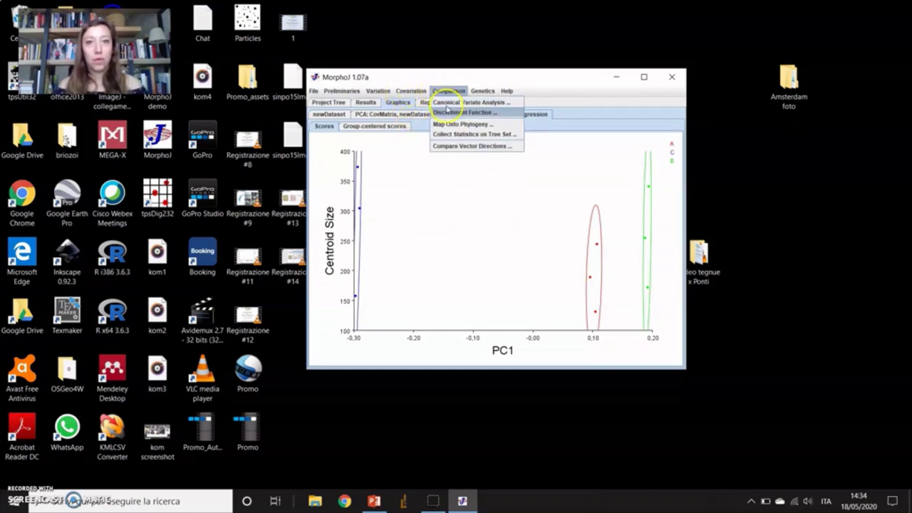
click(448, 114)
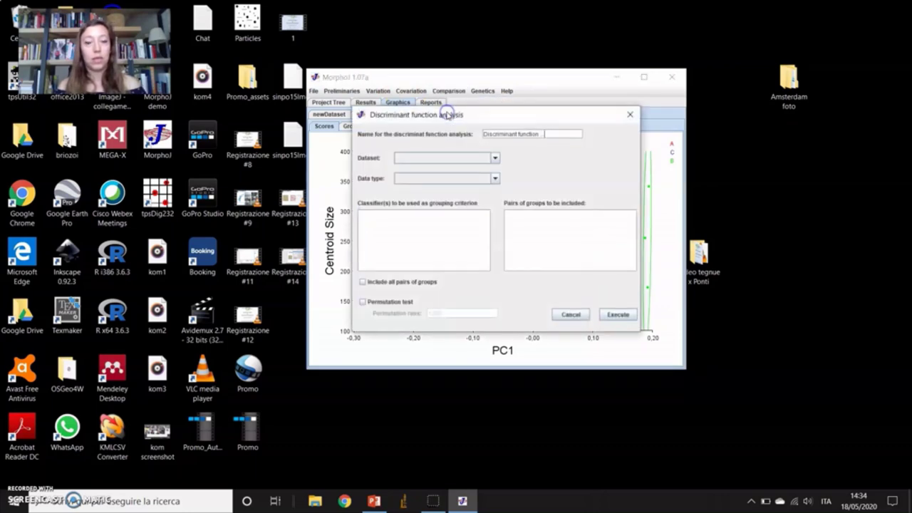
click(495, 158)
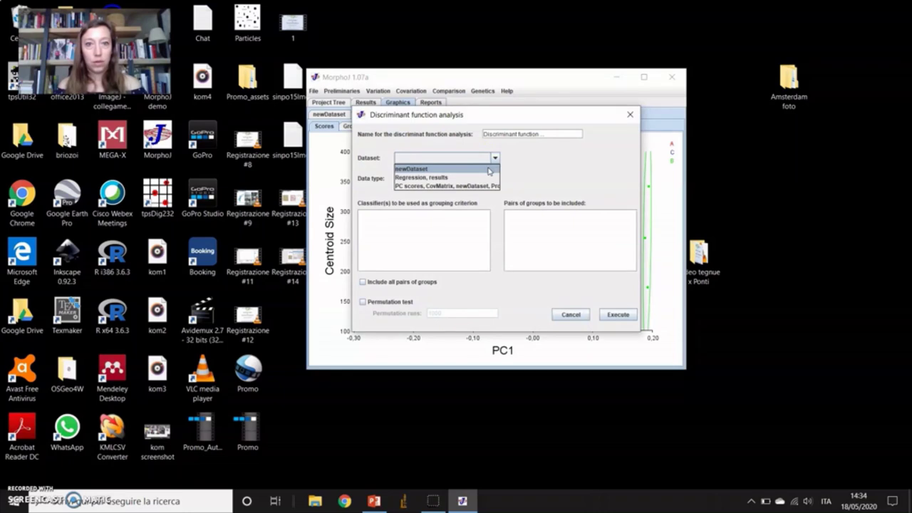
click(489, 170)
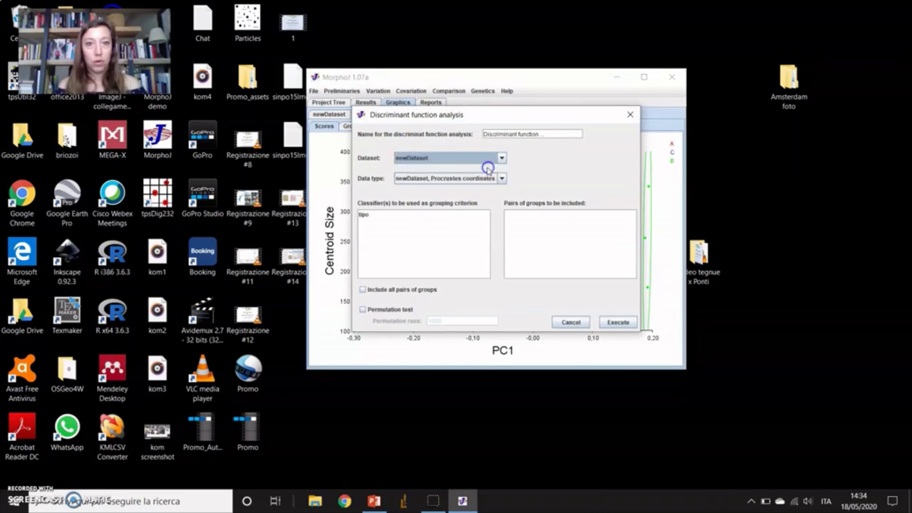
click(420, 215)
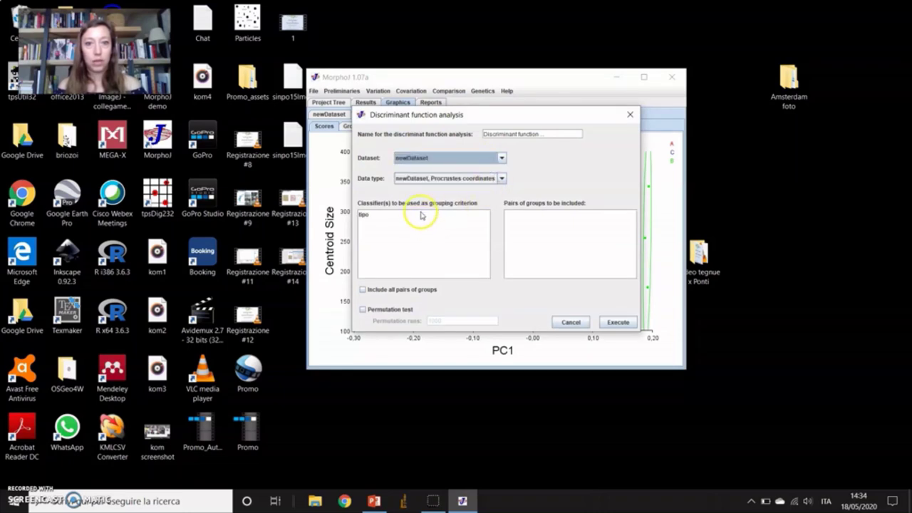
click(409, 292)
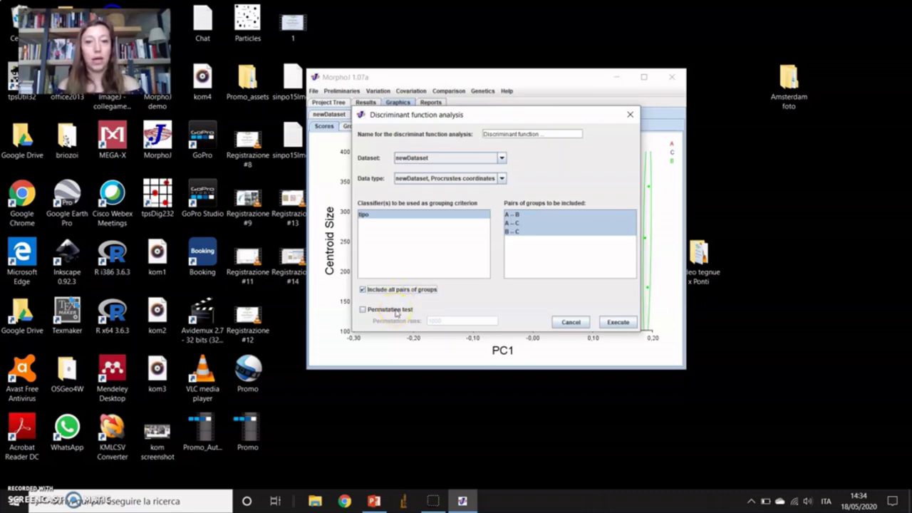
click(396, 312)
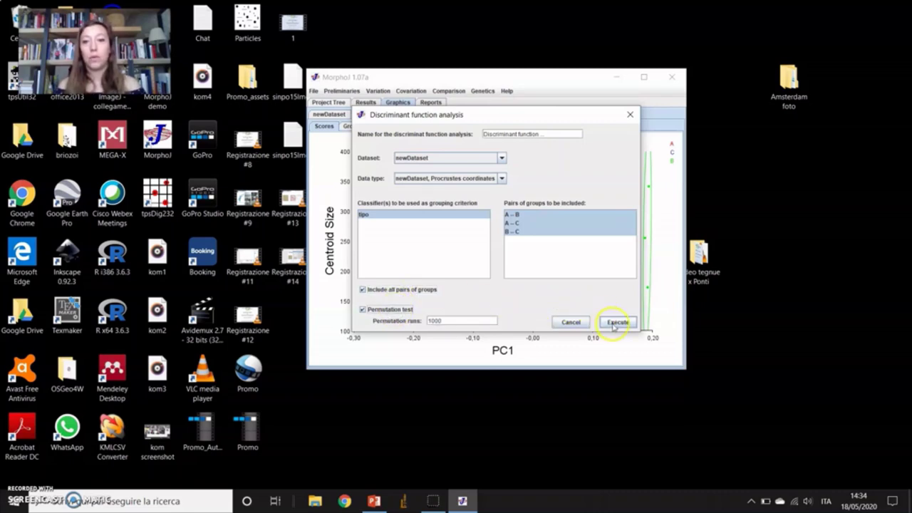
click(617, 322)
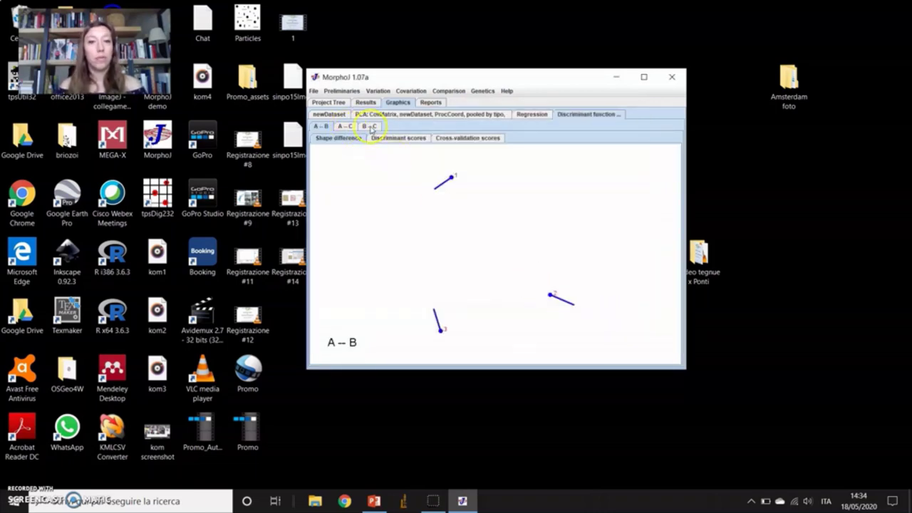
Step: Change the A–B shape difference graph to a wireframe graph using the newDataset wireframe
right_click(453, 213)
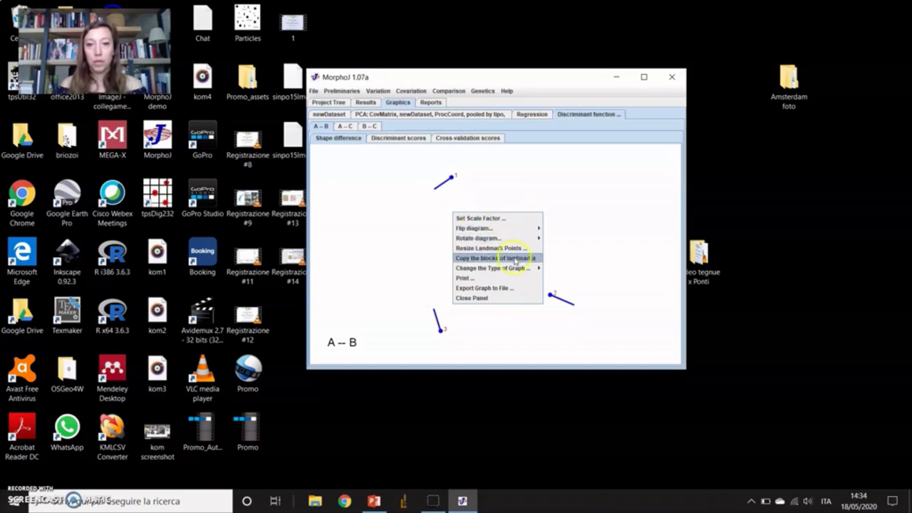
mouse_move(523, 268)
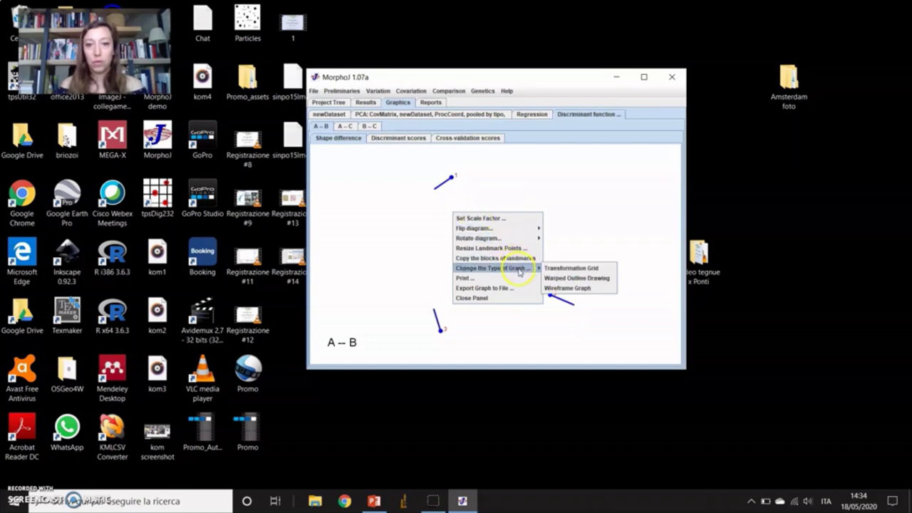
click(569, 287)
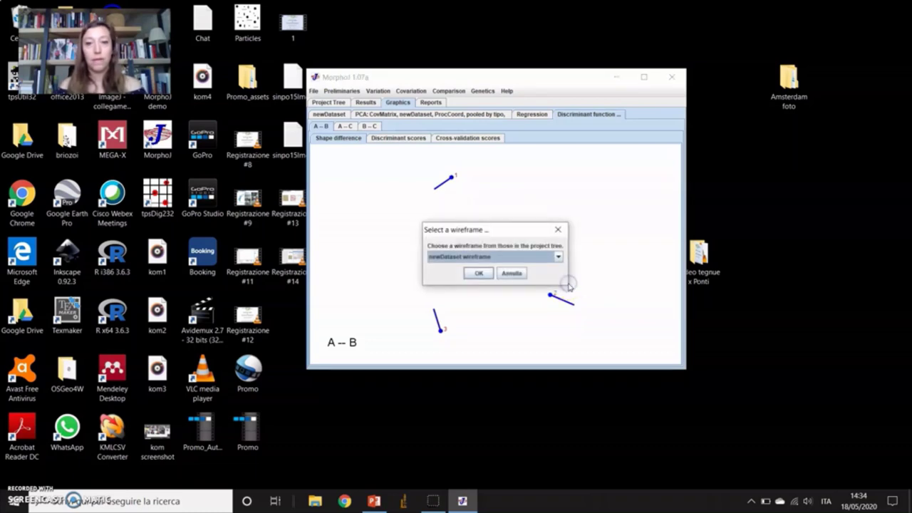
click(479, 273)
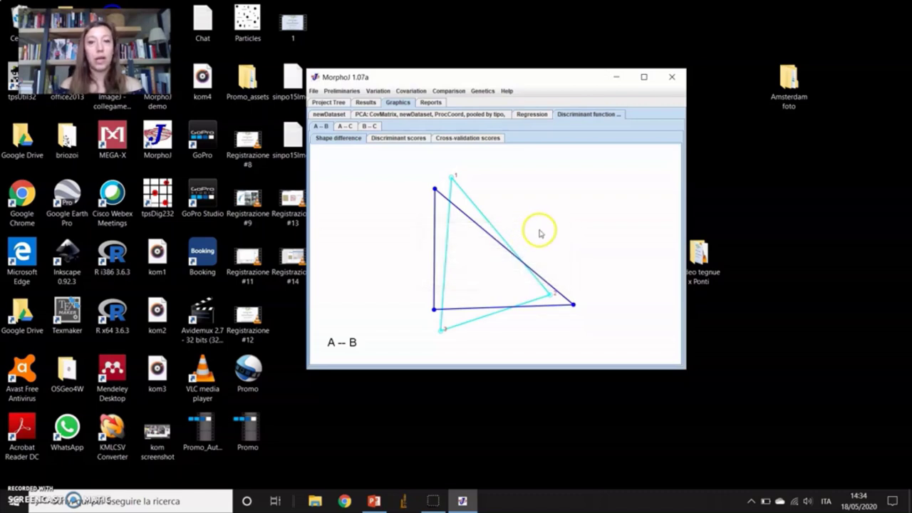